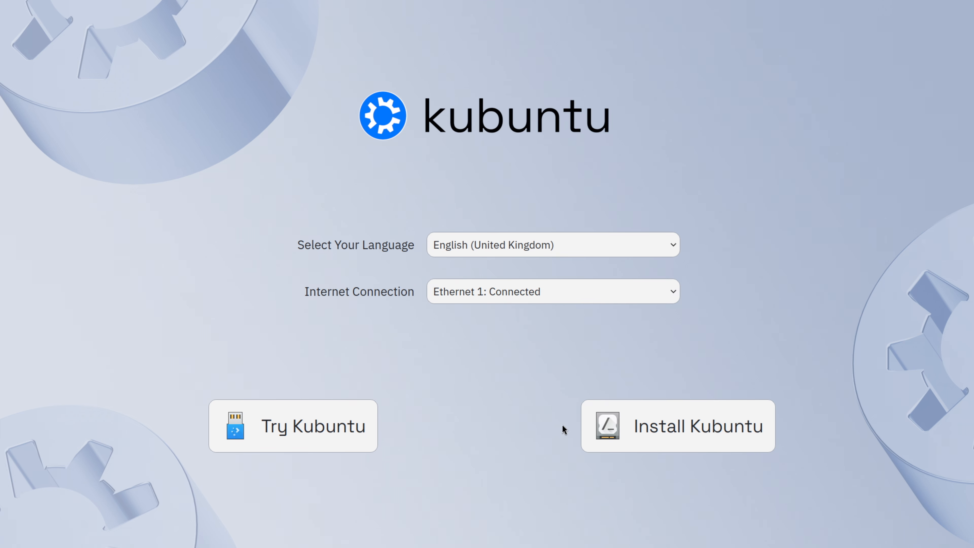
Start the Kubuntu installation and accept British English, the Europe/London time zone and the default English (UK) keyboard layout
click(618, 426)
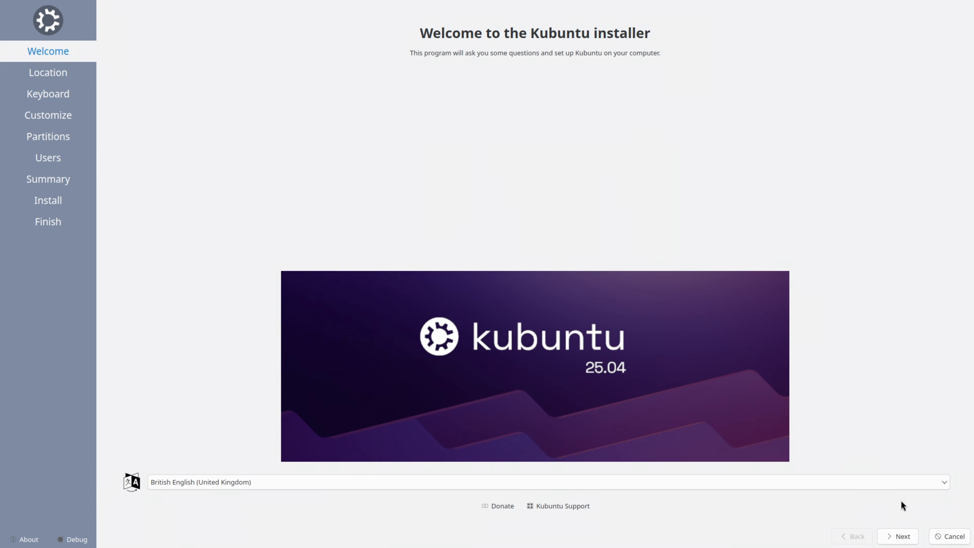
click(902, 542)
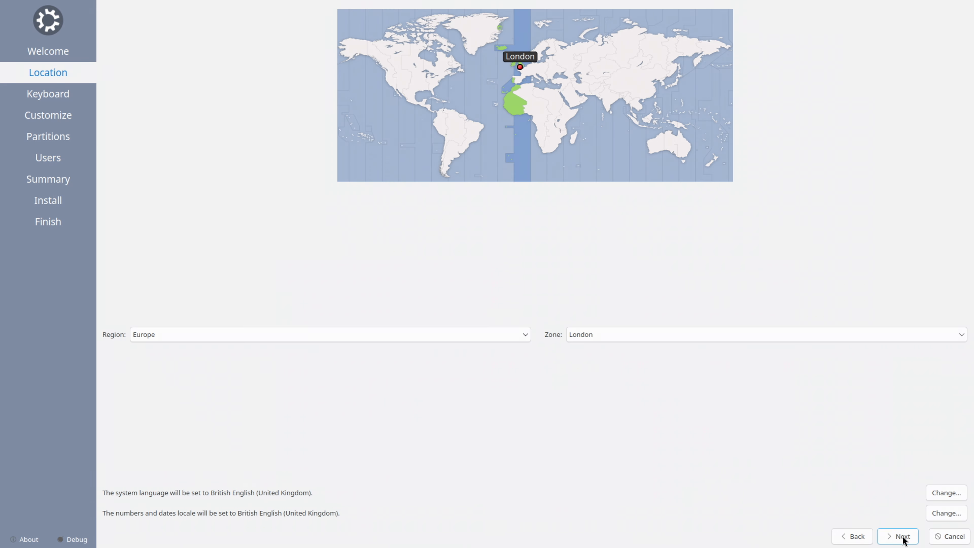
click(903, 541)
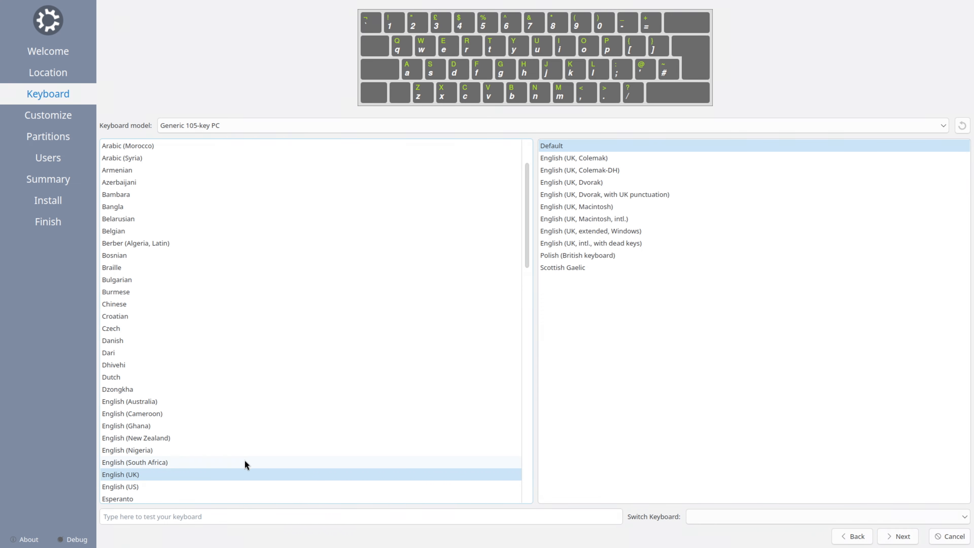
click(899, 538)
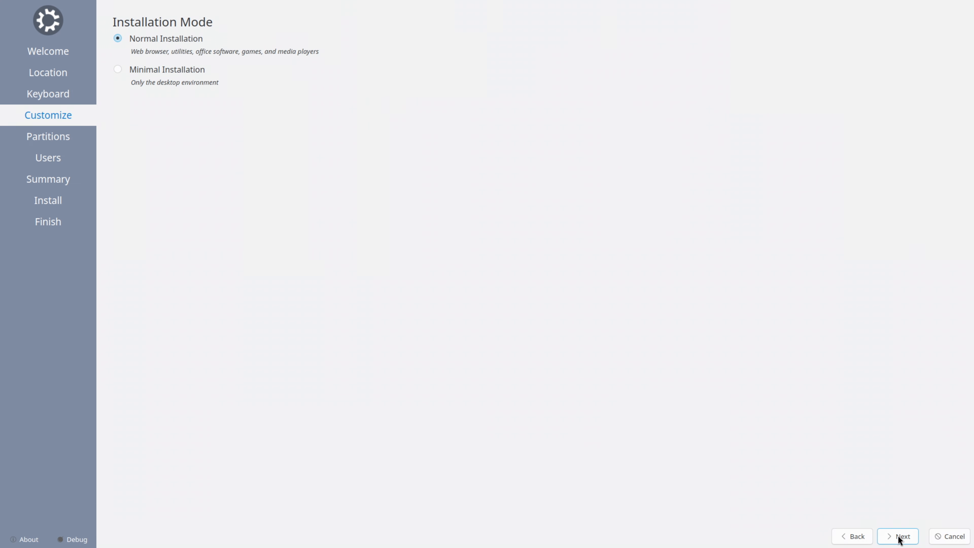
Accept Normal Installation and choose to erase the PSSD T7 Shield disk, with swap to file and ext4
click(899, 539)
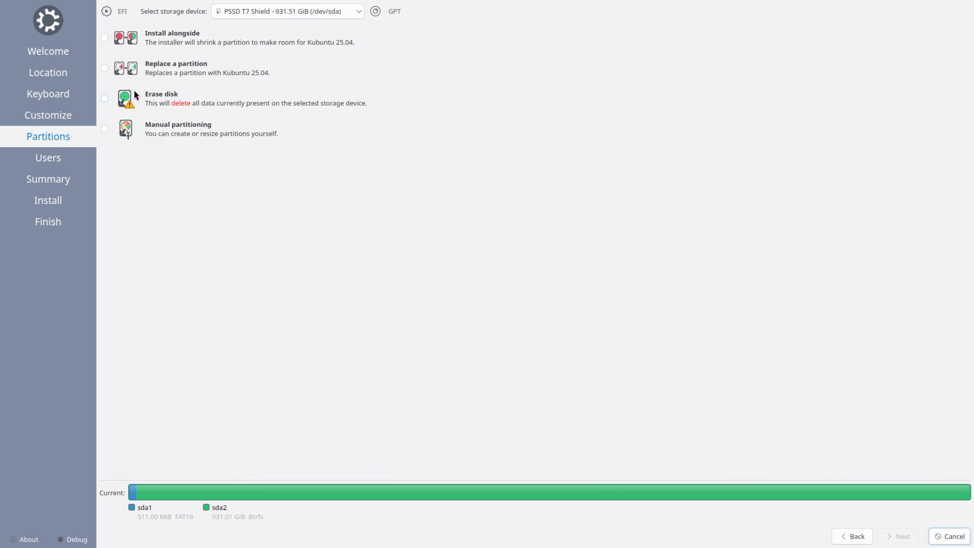
click(108, 100)
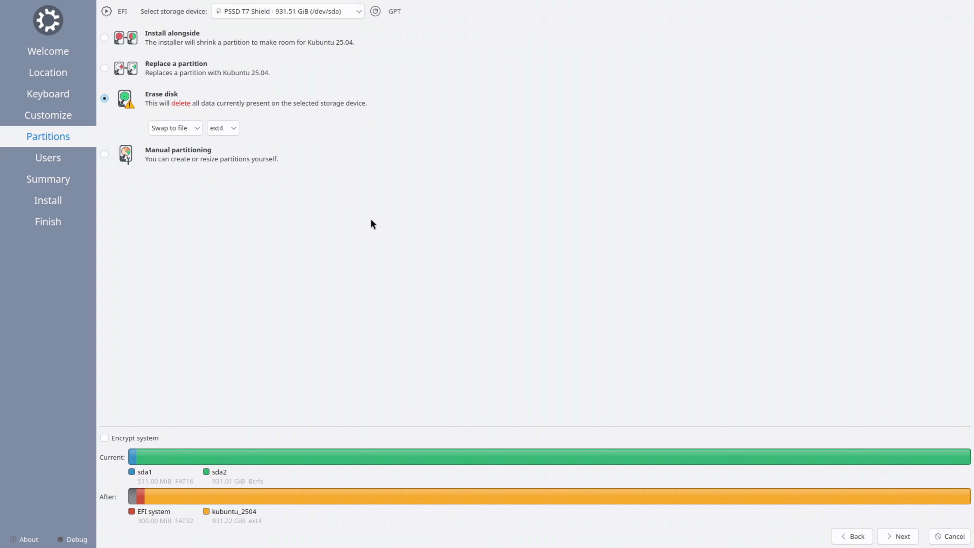
click(897, 536)
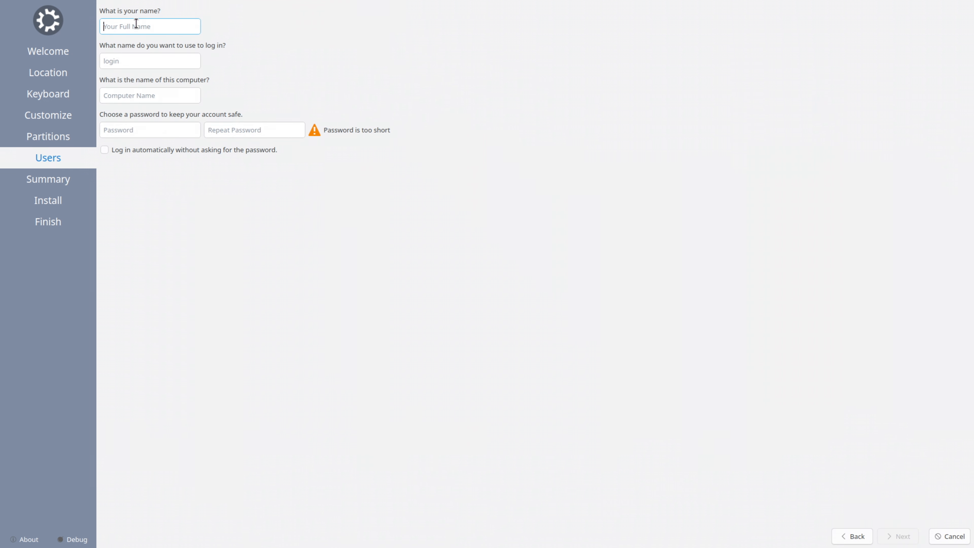
Enter the user's name, enter and repeat the account password, and enable automatic login
text(q)
click(116, 129)
text(q)
click(222, 131)
text(q)
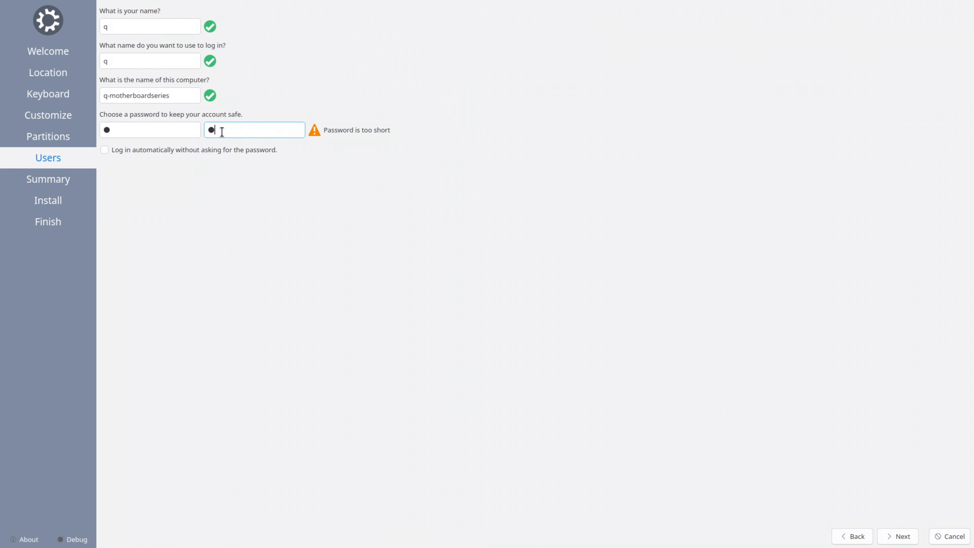
click(105, 148)
Proceed through the installation summary and confirm installing Kubuntu 25.04 on the disk
click(906, 541)
click(906, 540)
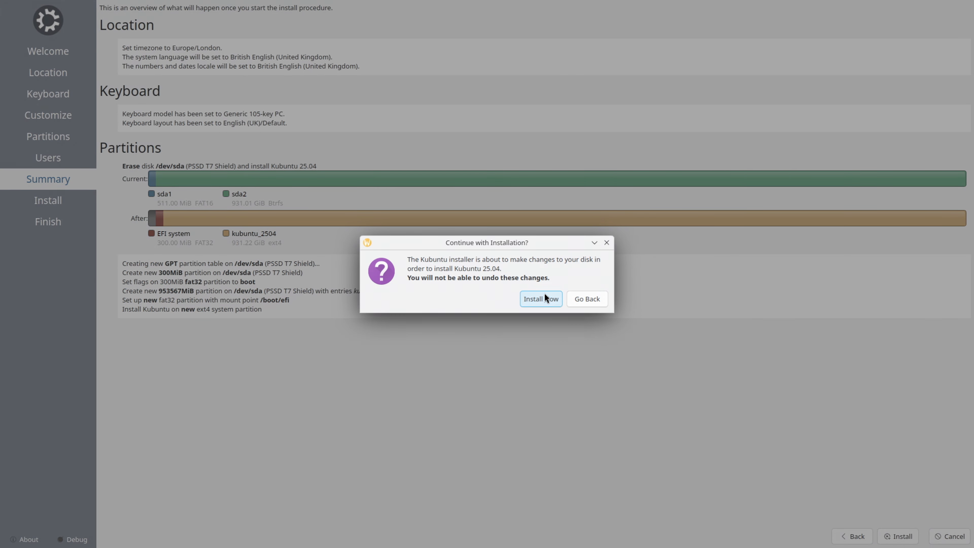
click(545, 295)
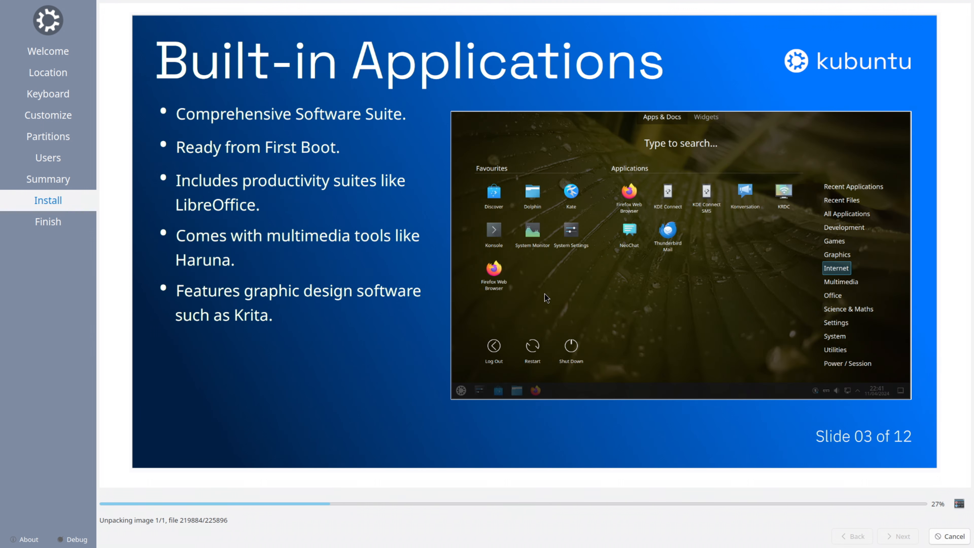
Follow the installation progress by switching between the slideshow and the detailed log
click(959, 505)
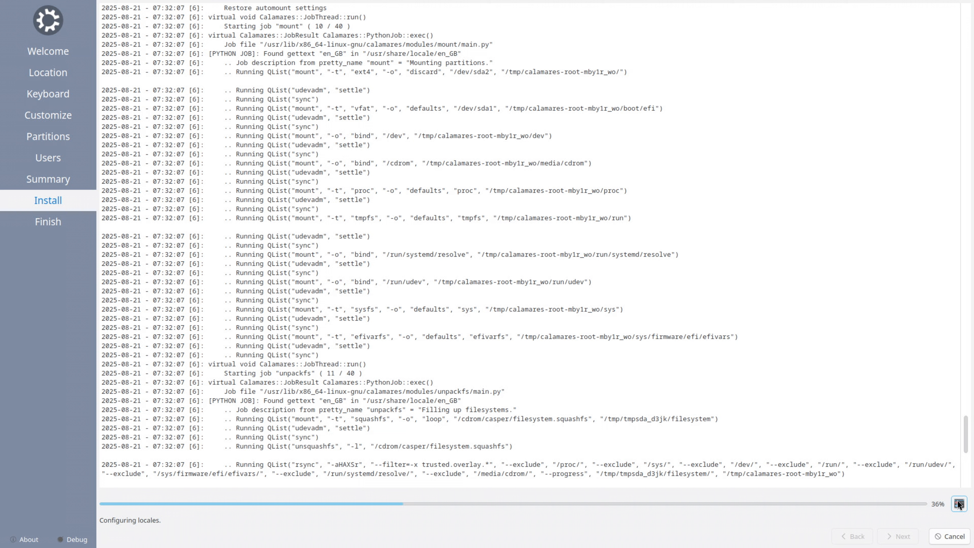
click(958, 504)
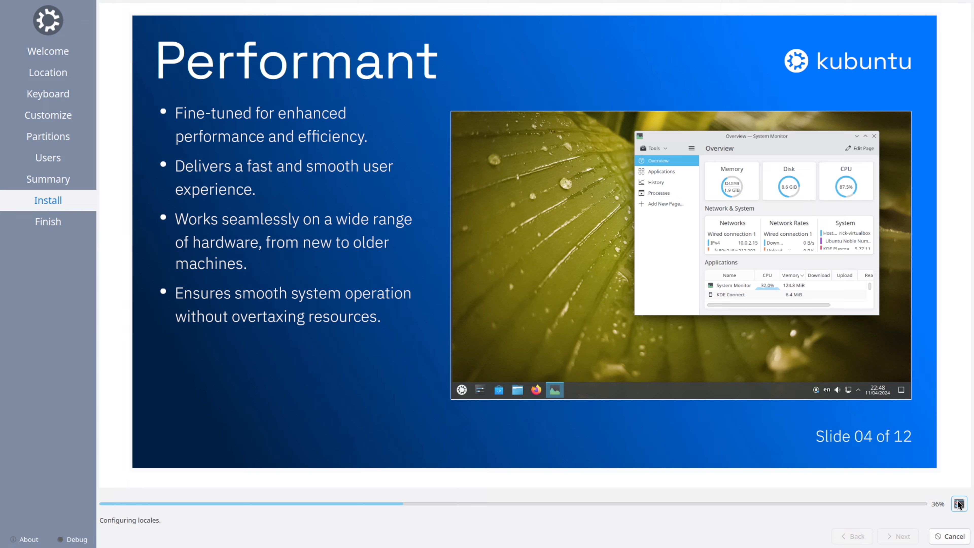
click(958, 504)
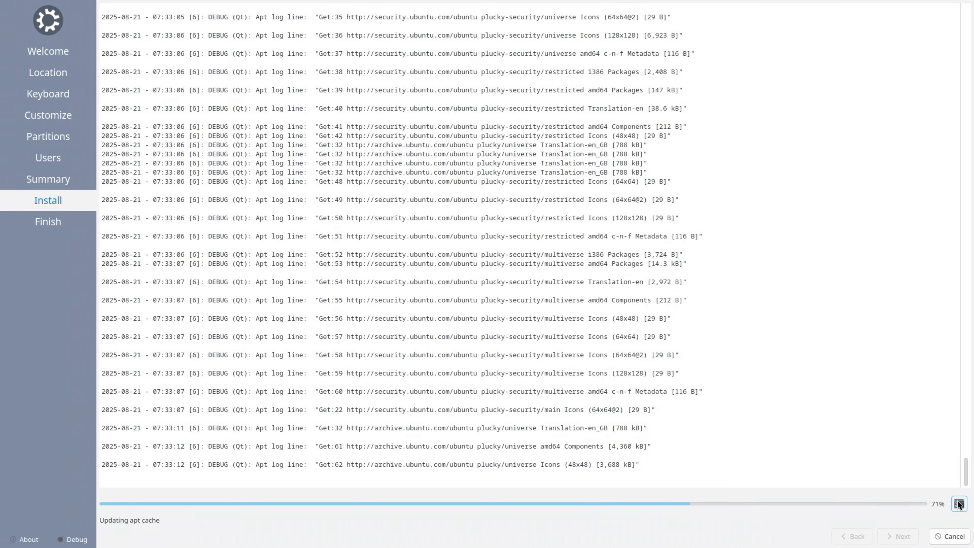
click(959, 504)
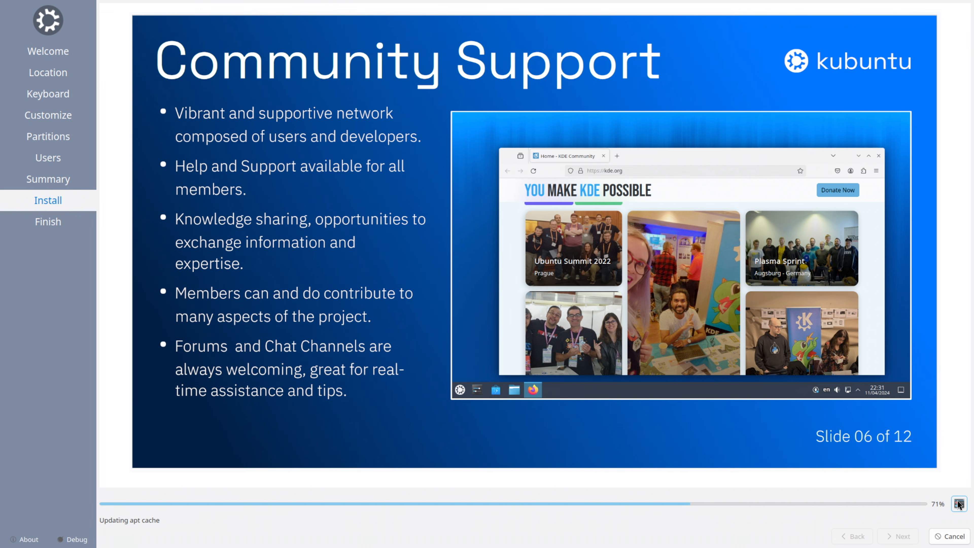
click(959, 504)
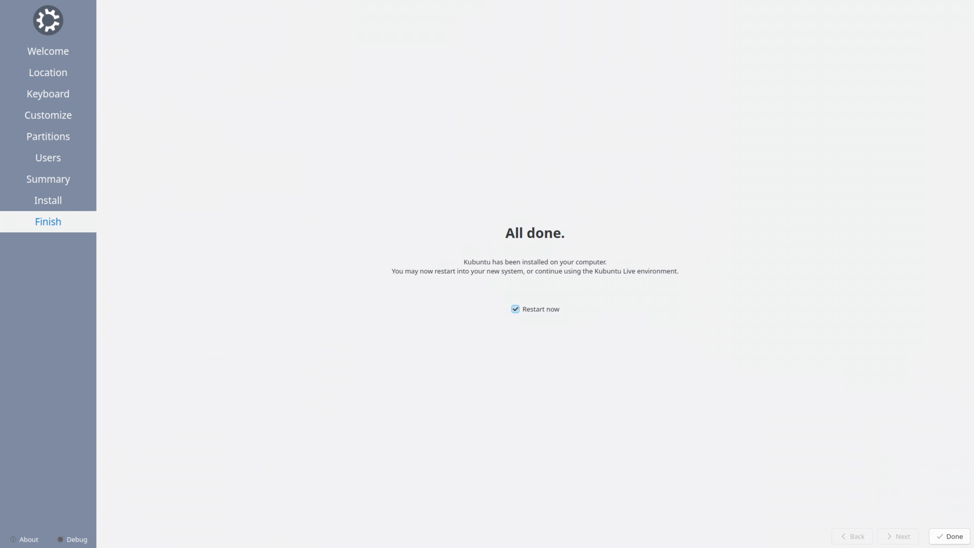
Finish the installer with Restart now enabled and continue the reboot into the new system
click(959, 541)
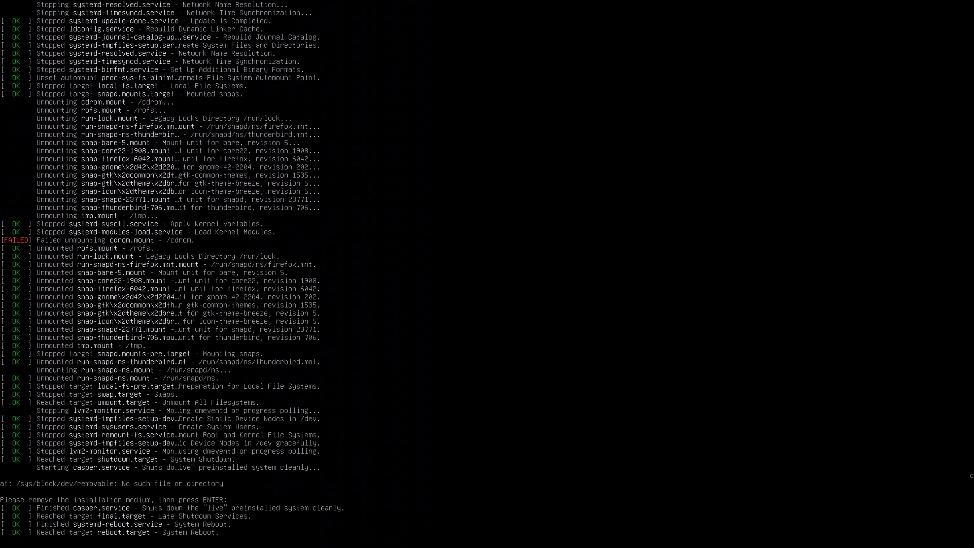
key(Return)
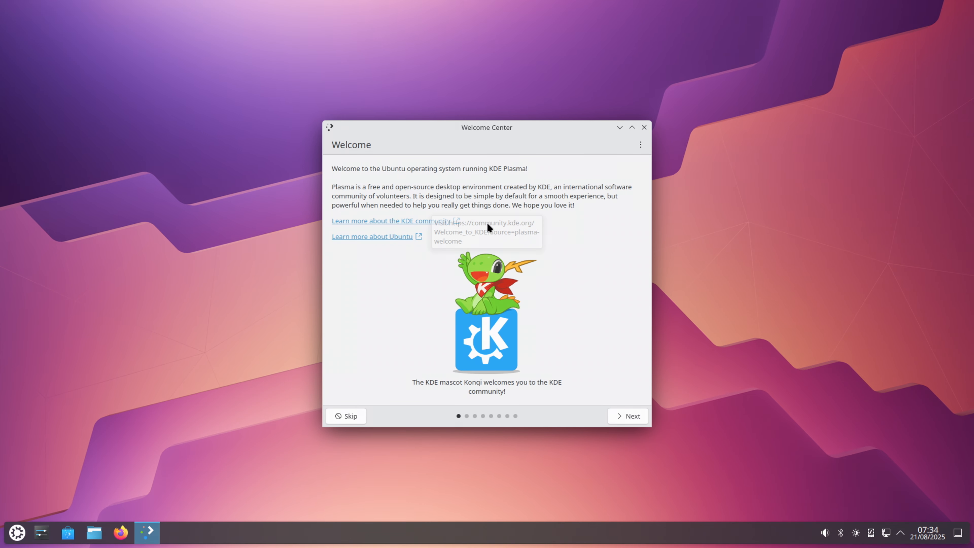
Go through all Welcome Center pages, leaving anonymous usage sharing disabled, and close the window
click(636, 415)
click(634, 416)
click(633, 416)
click(634, 416)
click(634, 416)
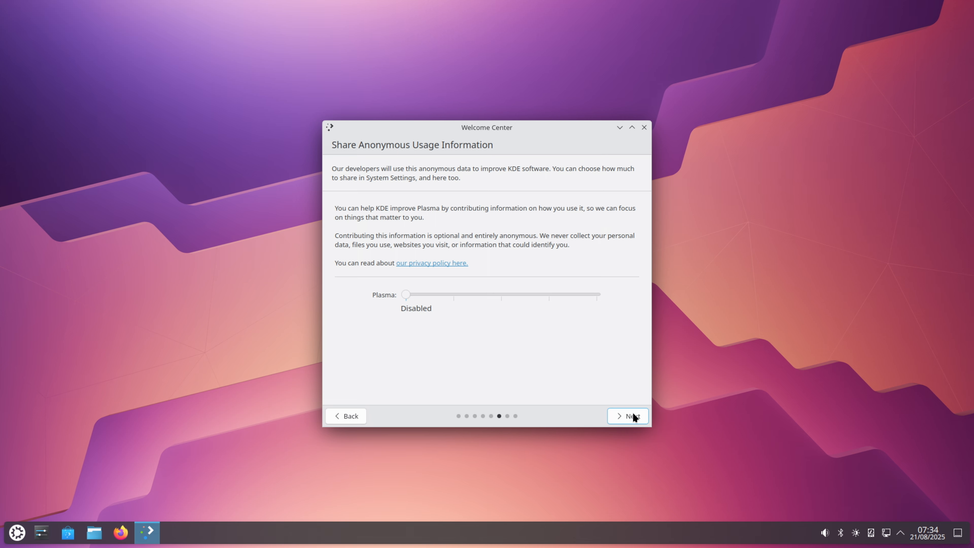
click(633, 416)
click(633, 416)
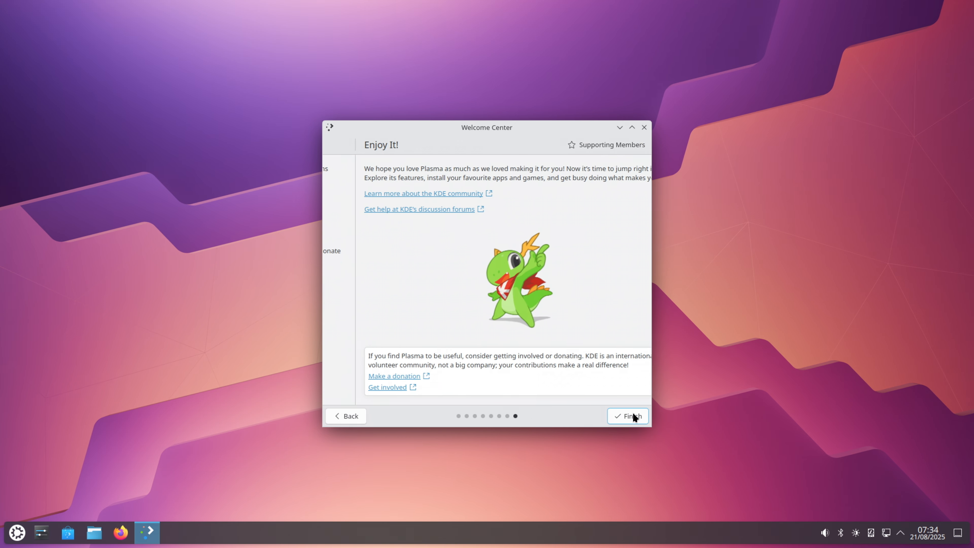
click(645, 127)
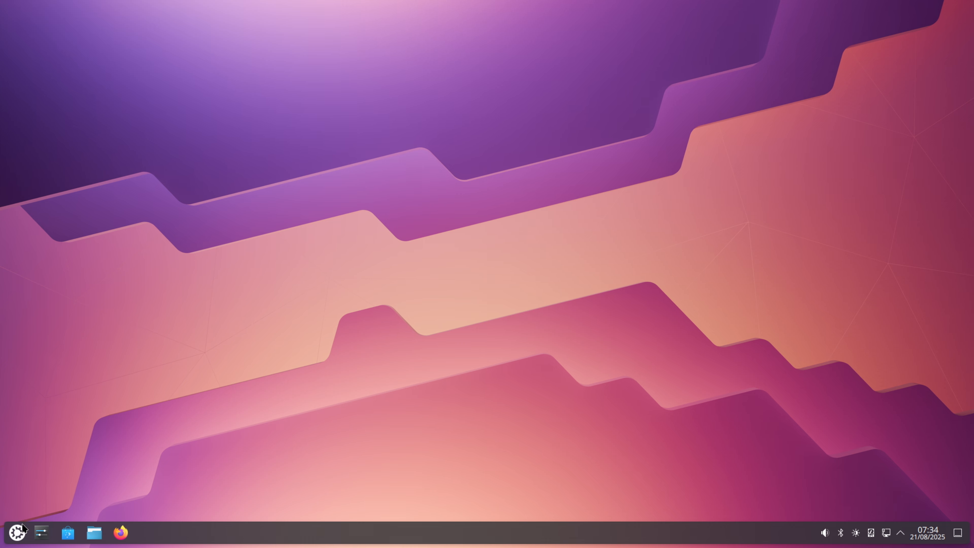
Browse the application launcher's categories, switch to Discover's available updates and look through the update list
click(17, 532)
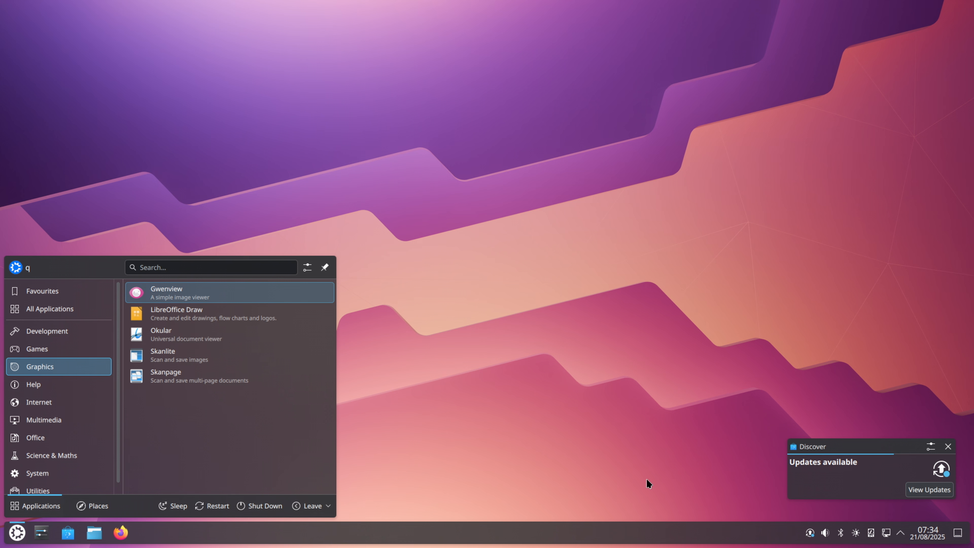
click(915, 488)
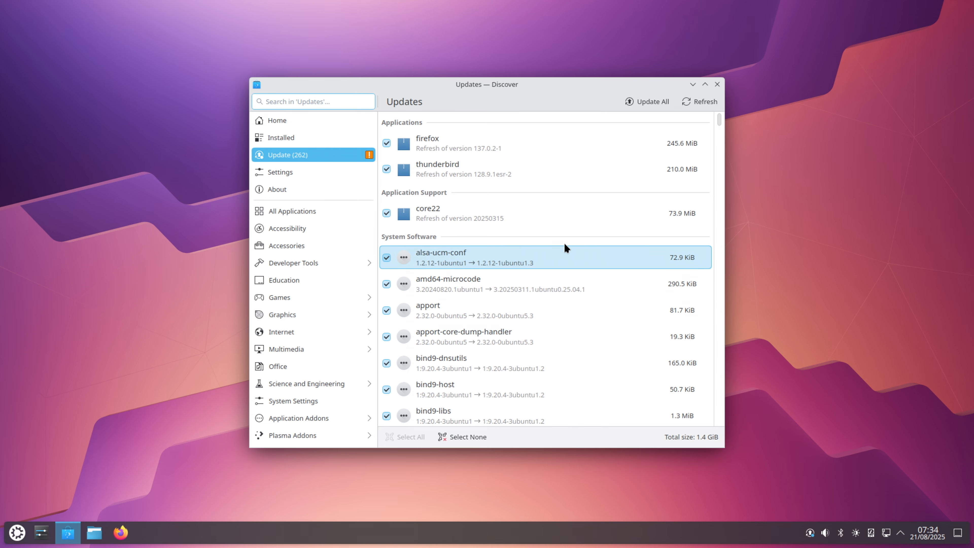
scroll(575, 231, down, 15)
scroll(576, 236, down, 12)
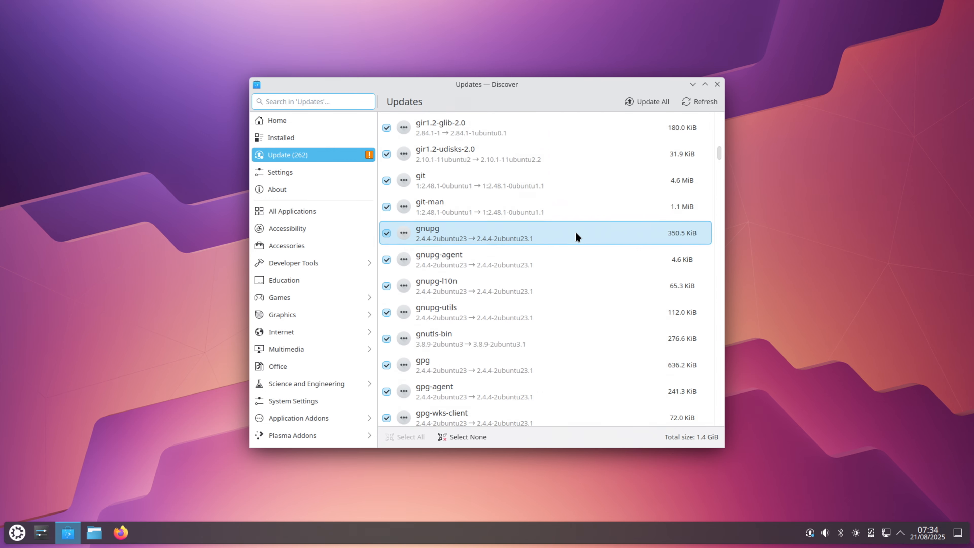
scroll(668, 159, up, 20)
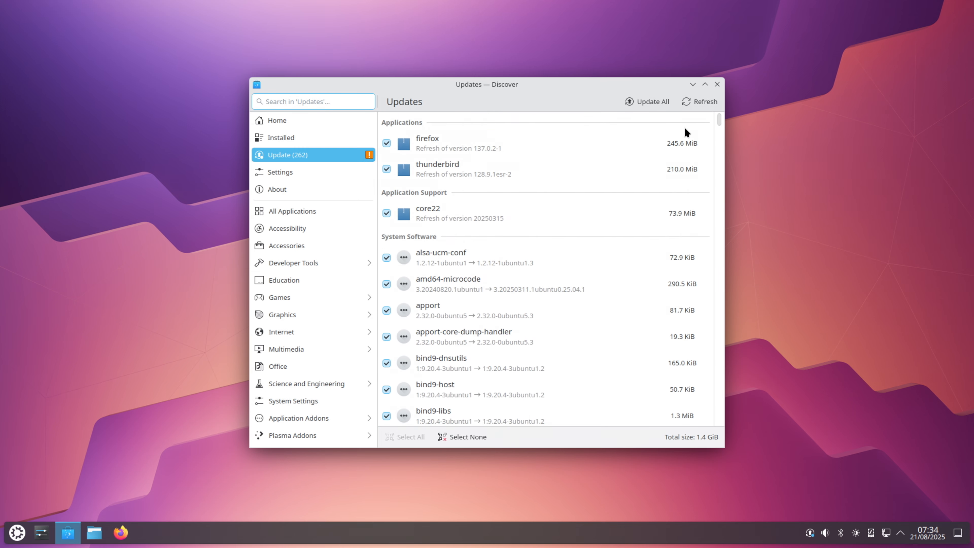
Start installing all available updates, authenticate with the account password and open the running tasks
click(647, 100)
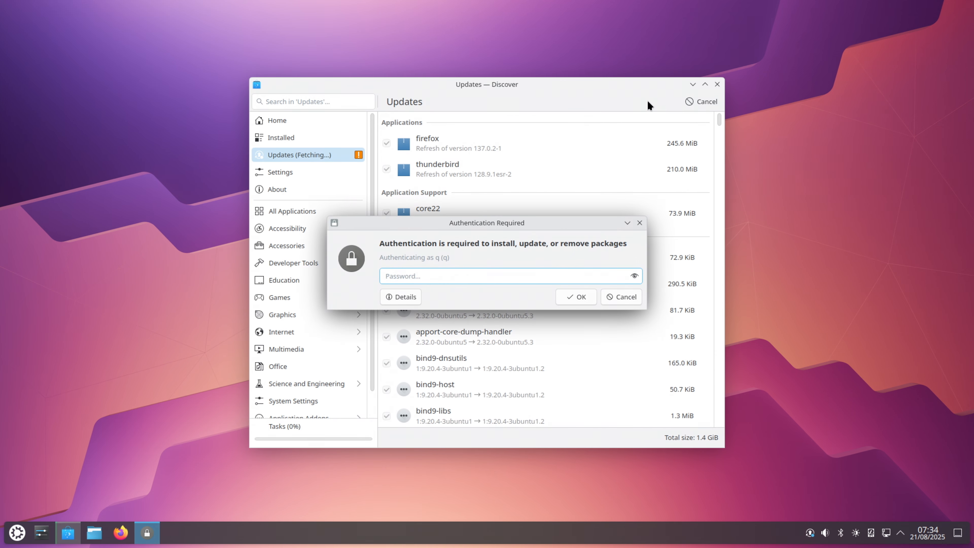
text(q)
click(582, 300)
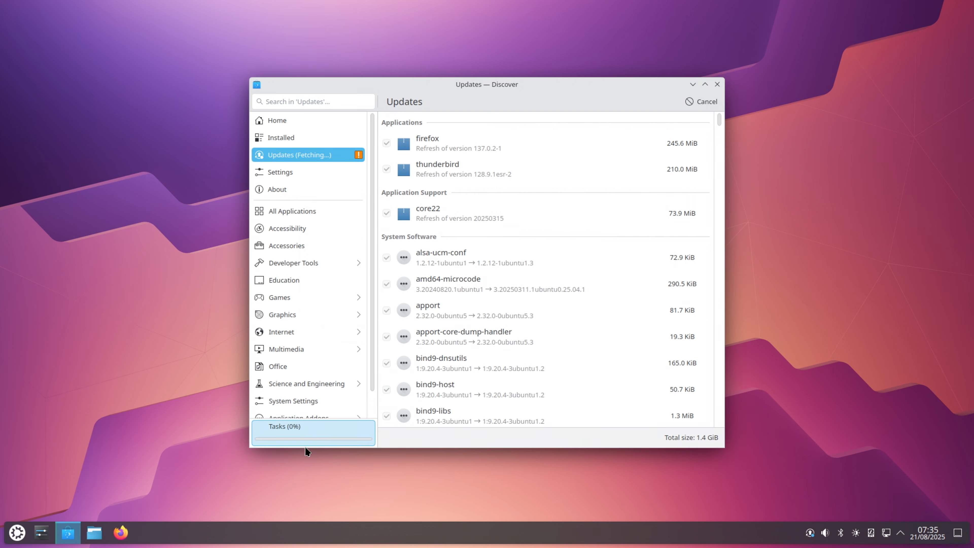
click(308, 436)
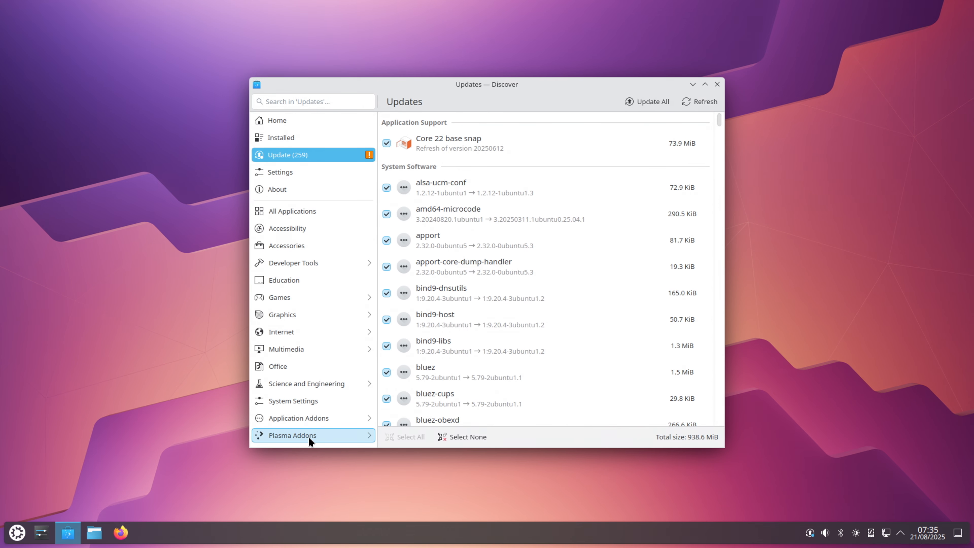
Start the update of all remaining packages again and authorise it with the account password
click(643, 101)
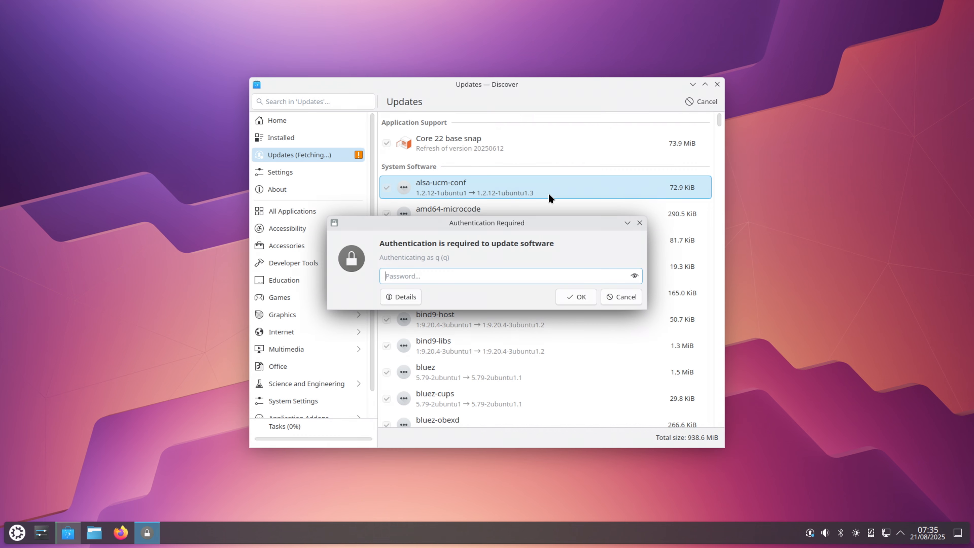
text(q)
key(Return)
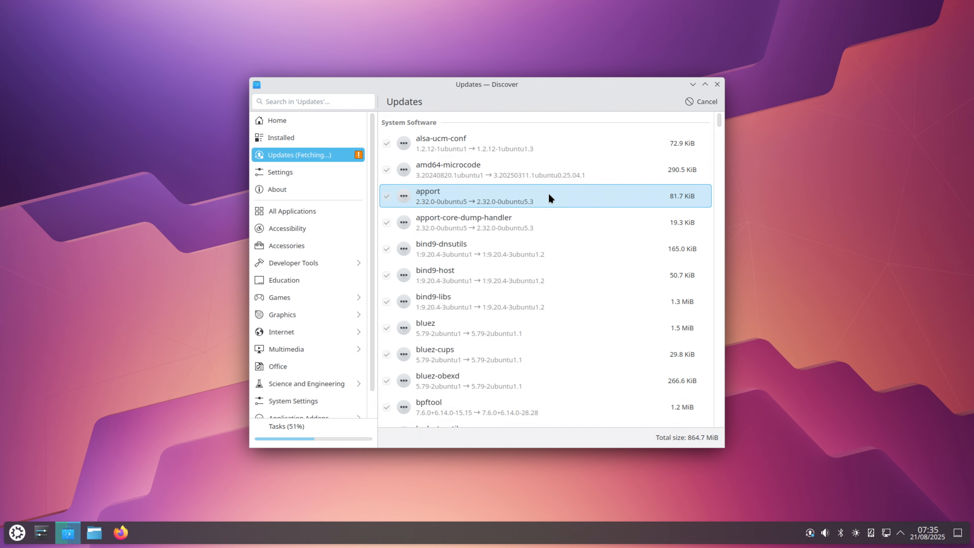
Look through the system packages being updated and return to the beginning of the list
scroll(524, 238, down, 10)
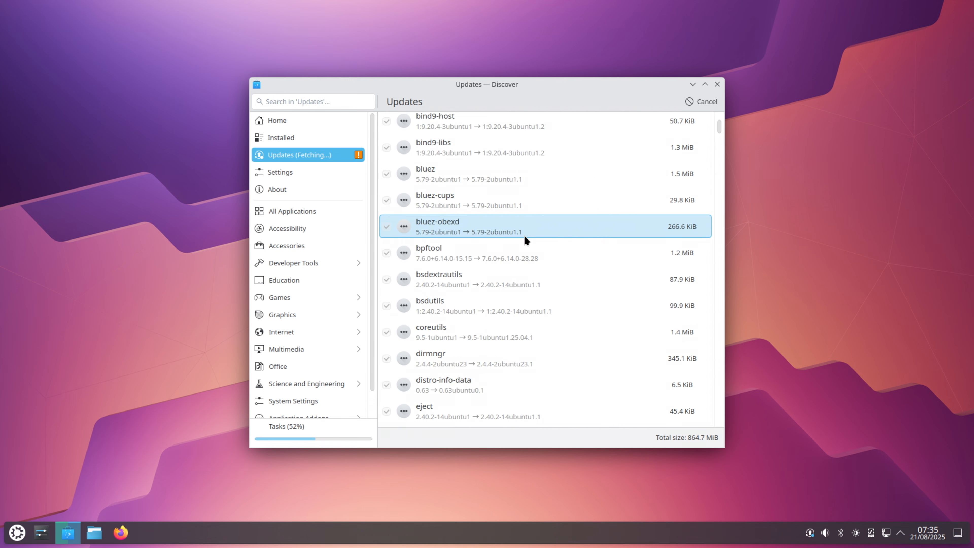
scroll(519, 264, down, 20)
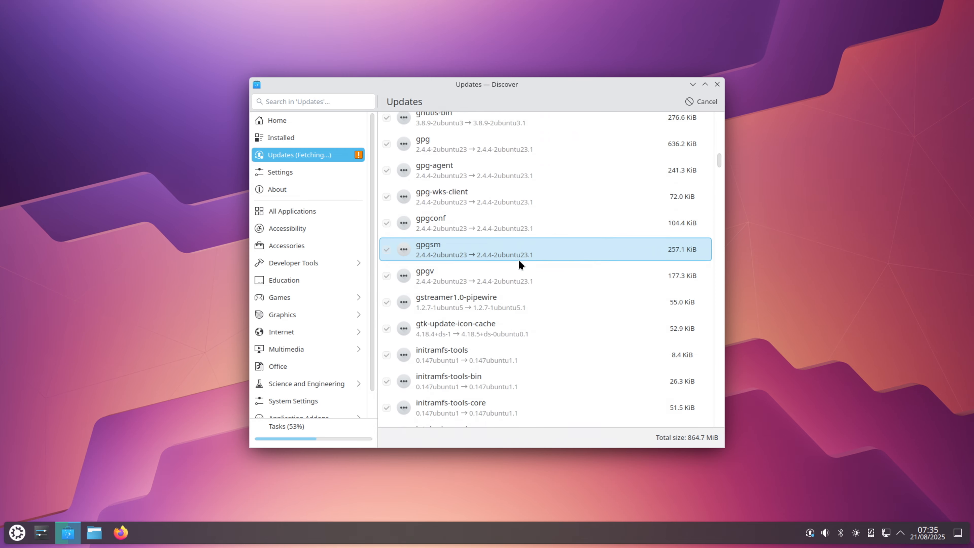
scroll(519, 262, down, 20)
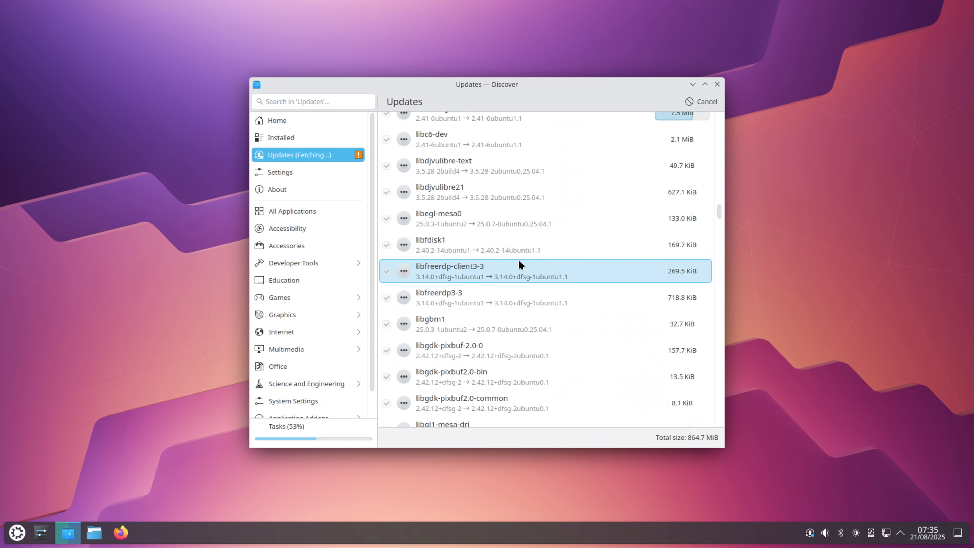
scroll(519, 261, down, 6)
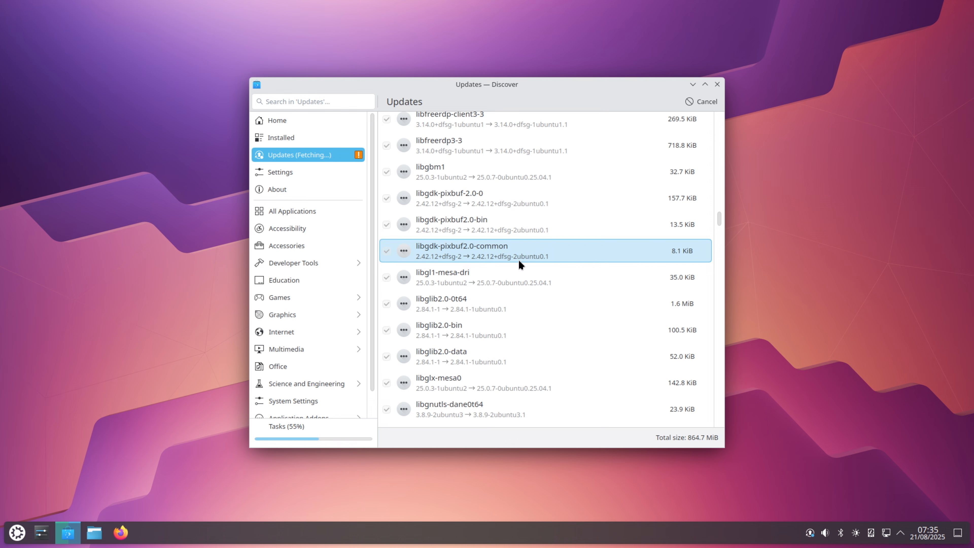
scroll(518, 259, down, 20)
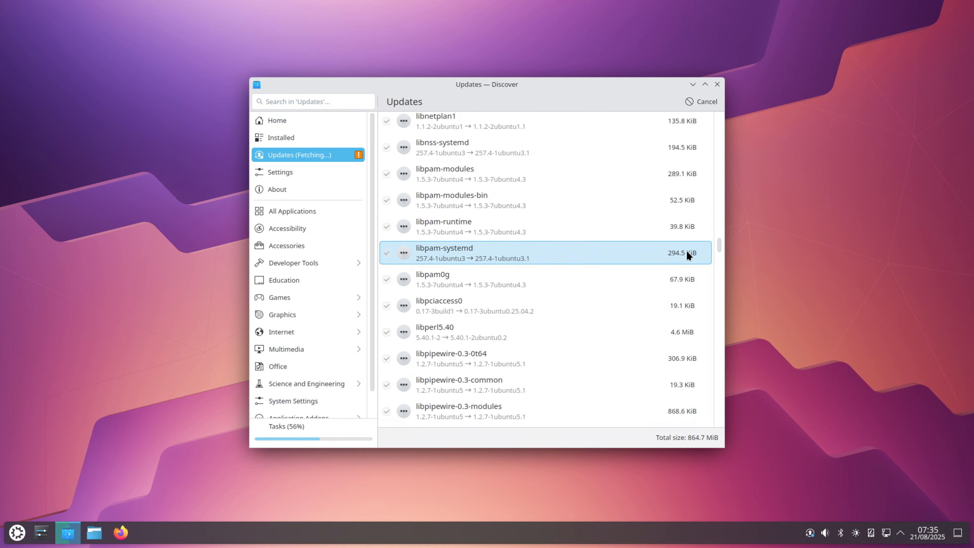
drag(719, 246, 727, 117)
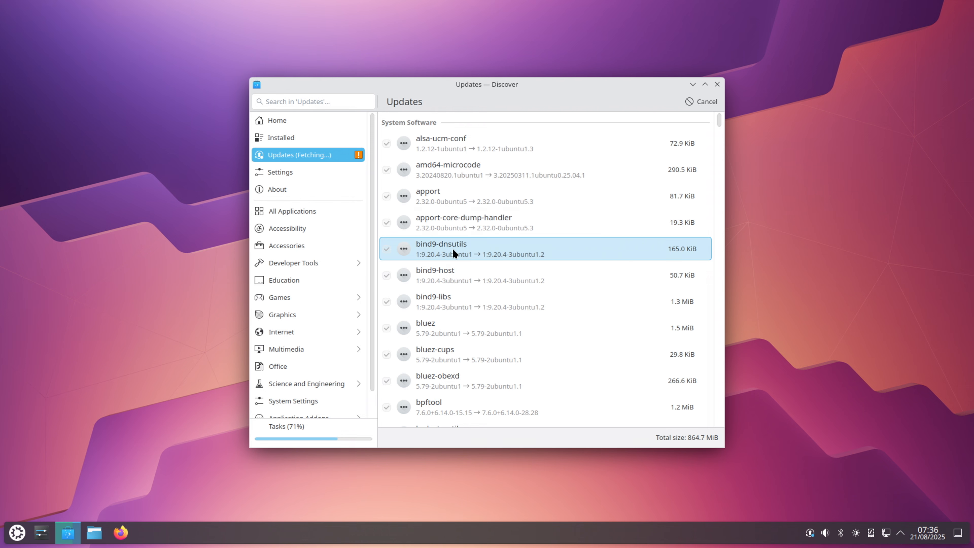
Look through the fetched system packages, from alsa-ucm-conf past the lib packages, while the update runs
scroll(462, 266, down, 10)
scroll(463, 274, down, 15)
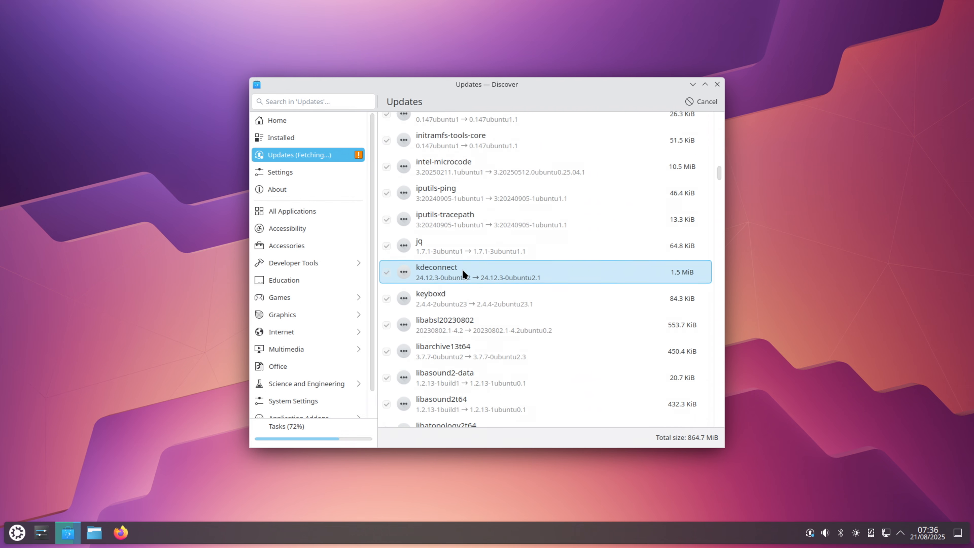
scroll(462, 273, down, 15)
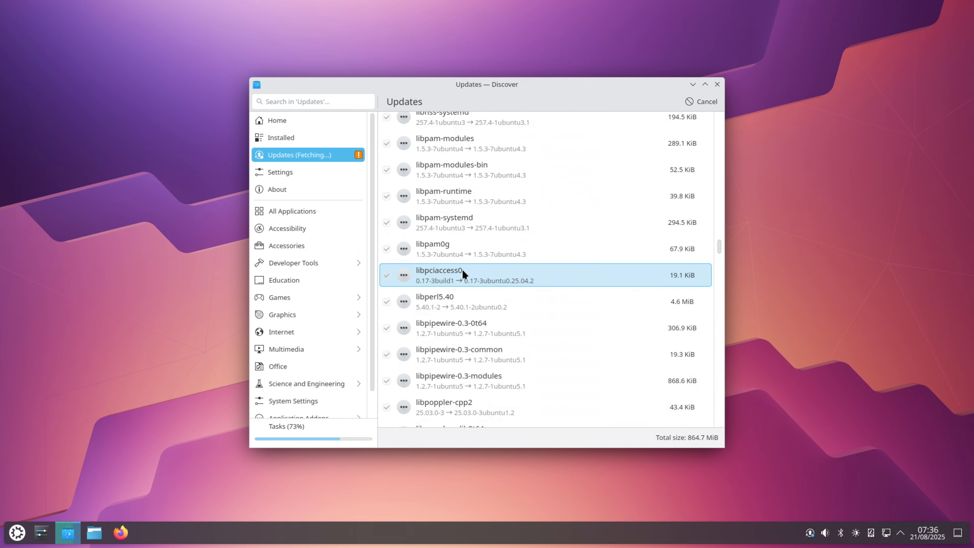
scroll(462, 274, down, 15)
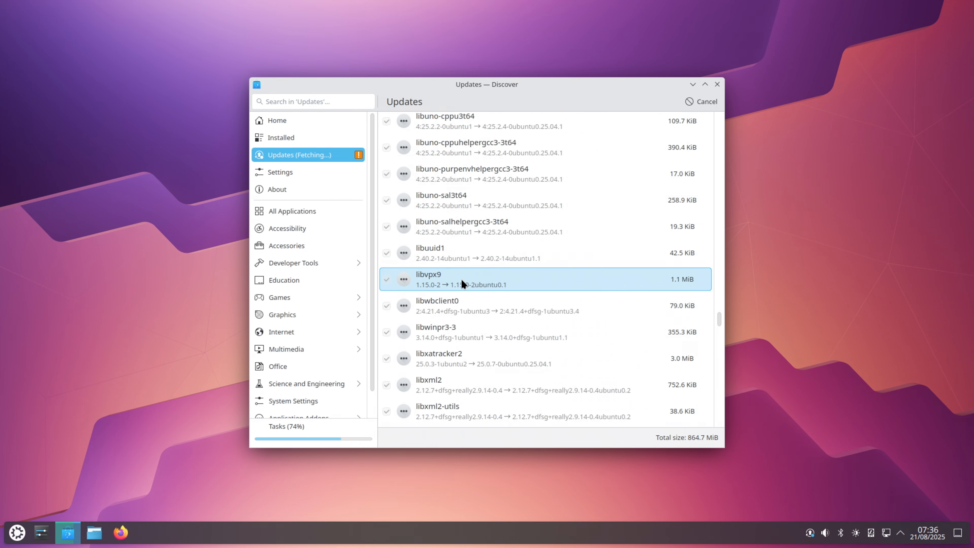
scroll(464, 284, down, 10)
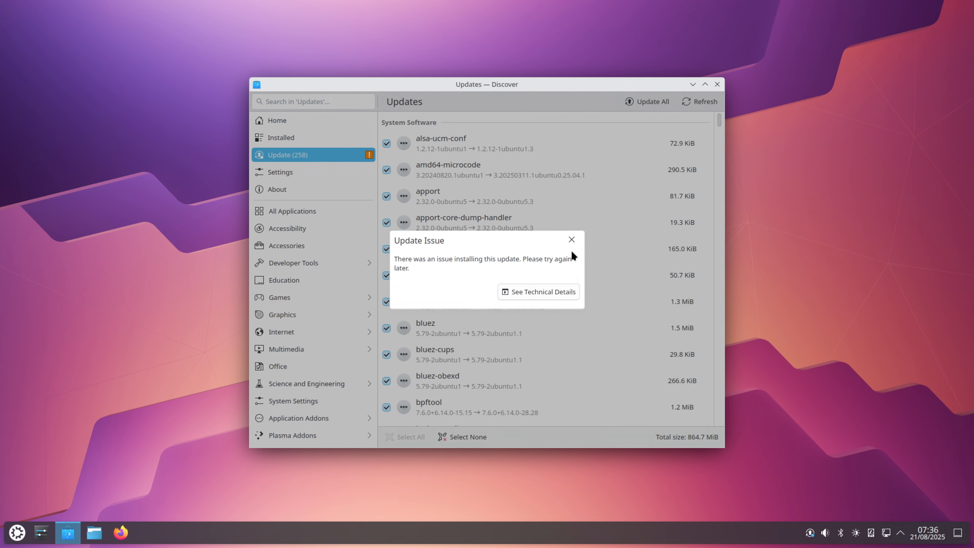
Dismiss the update issue notice and start updating all packages again
click(571, 240)
click(648, 101)
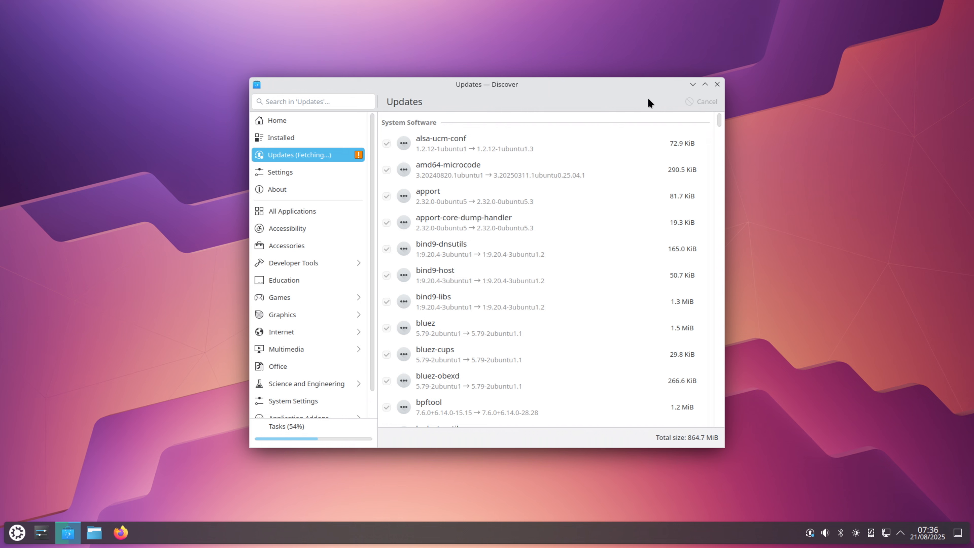
Check the installation status of the system packages through to the end of the update list
scroll(597, 238, down, 10)
scroll(598, 244, down, 15)
scroll(598, 241, down, 15)
scroll(598, 244, down, 15)
scroll(599, 244, down, 15)
scroll(599, 244, down, 15)
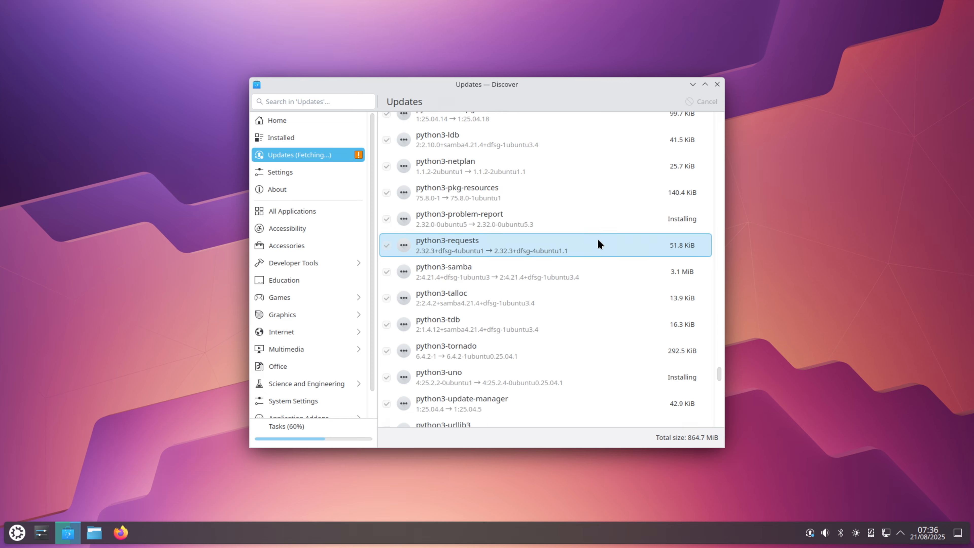
scroll(599, 244, down, 15)
scroll(598, 240, down, 1)
scroll(599, 244, down, 15)
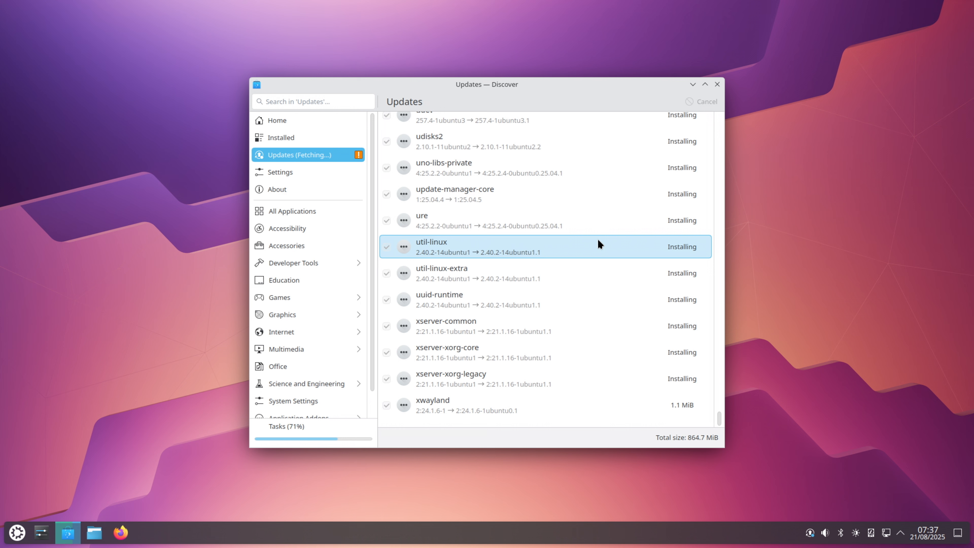
Review the installation status back from xwayland through the Samba, Python and Linux kernel packages to the start of the list
scroll(599, 244, up, 20)
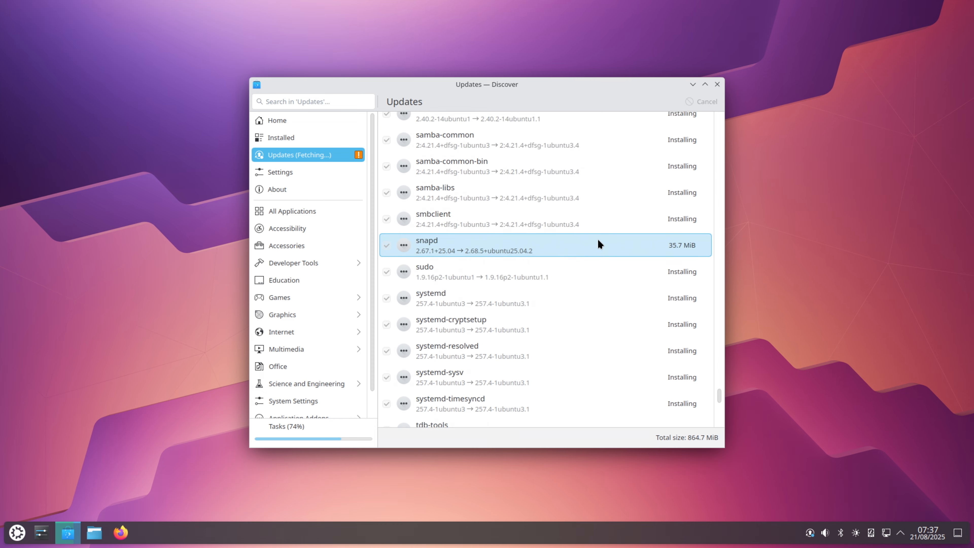
scroll(600, 244, up, 2)
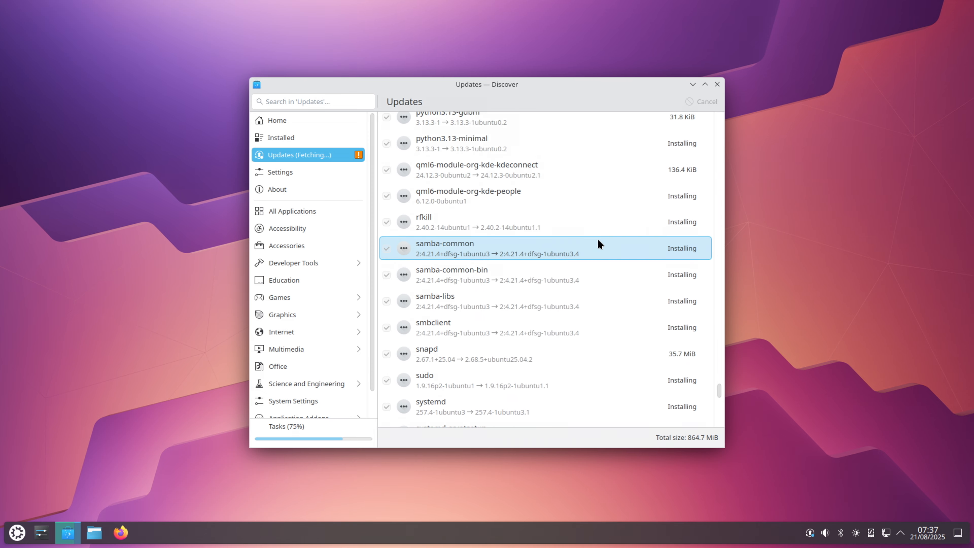
scroll(598, 241, up, 15)
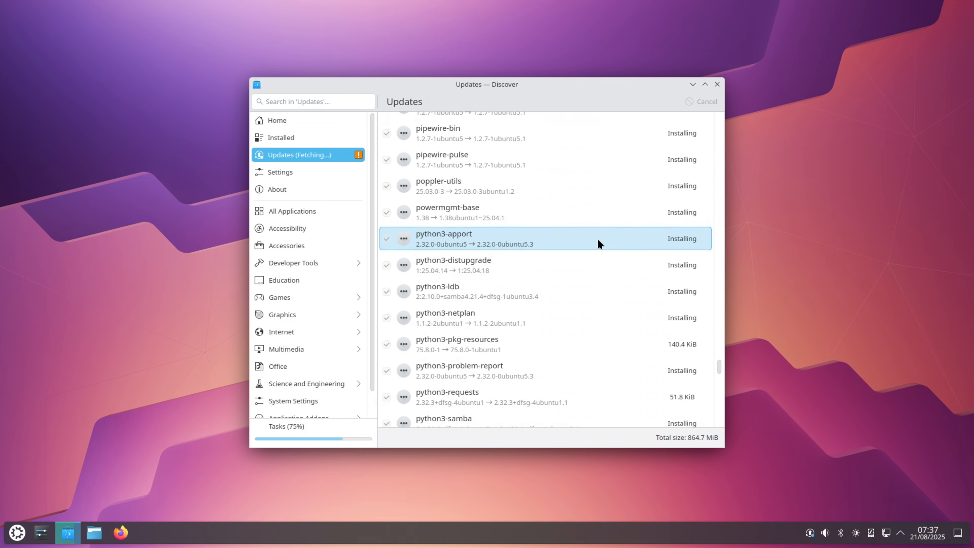
scroll(598, 241, up, 15)
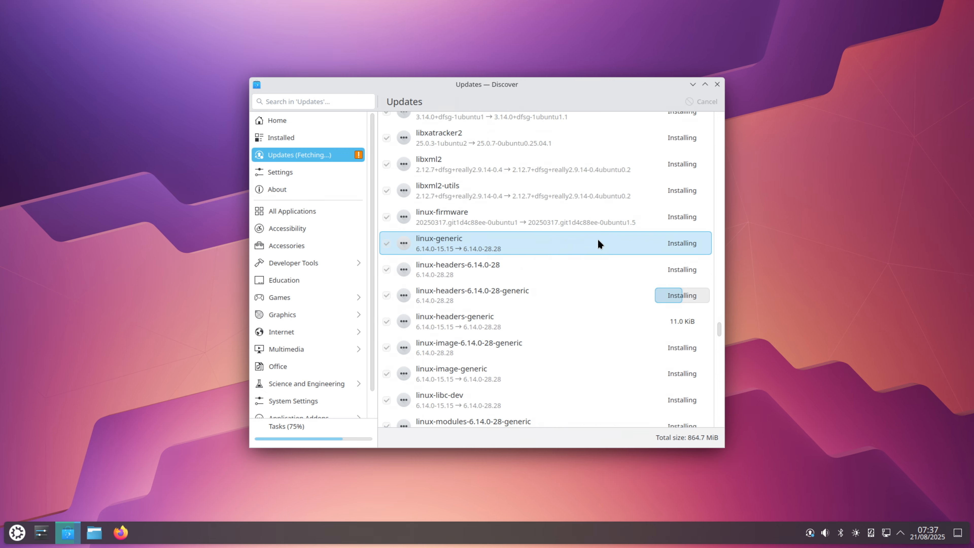
scroll(599, 241, down, 12)
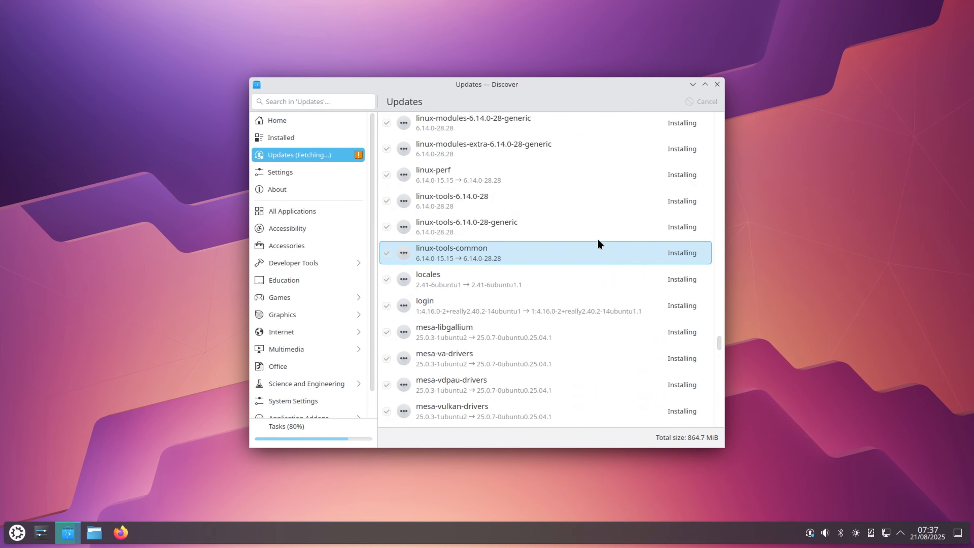
scroll(598, 240, up, 15)
scroll(598, 240, up, 12)
scroll(598, 240, up, 12)
scroll(598, 240, up, 12)
scroll(598, 240, up, 12)
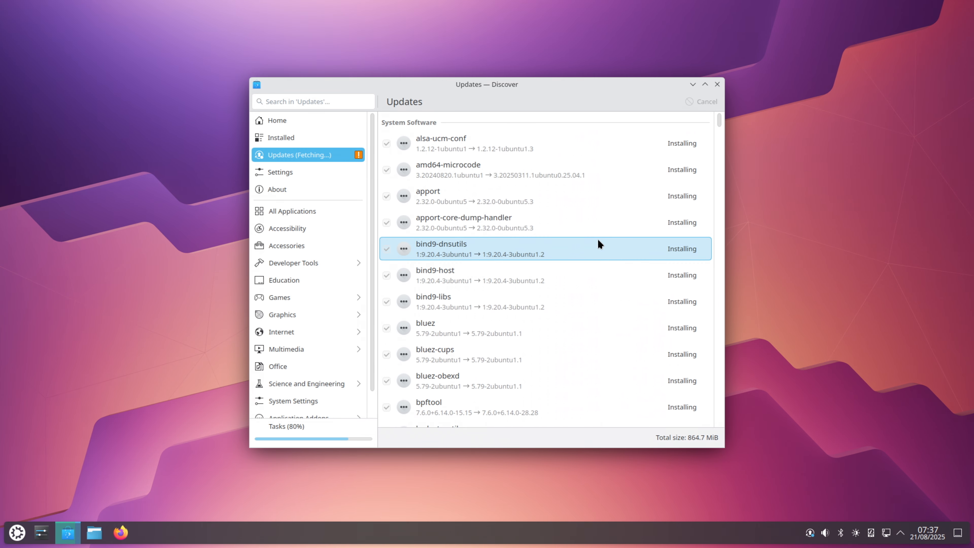
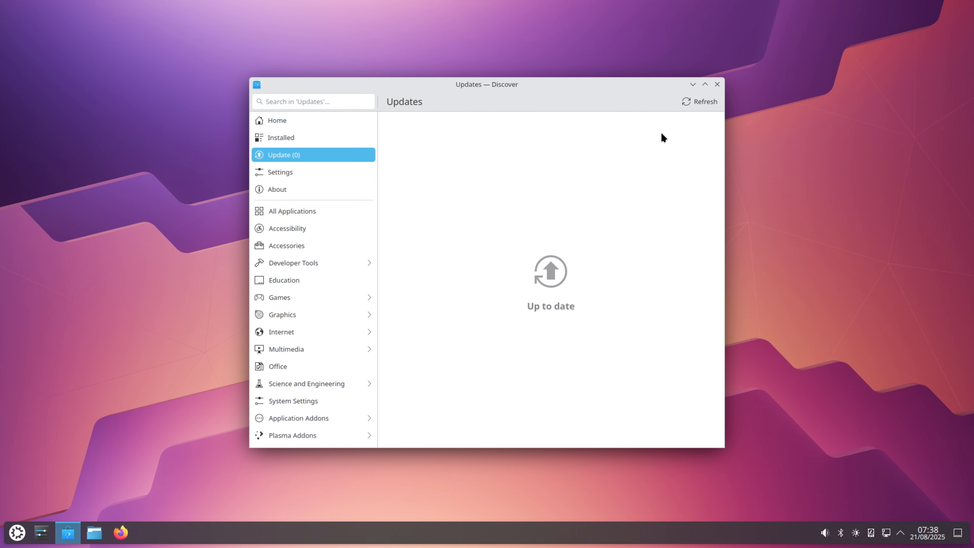
Close the software centre and restart the computer immediately
click(717, 84)
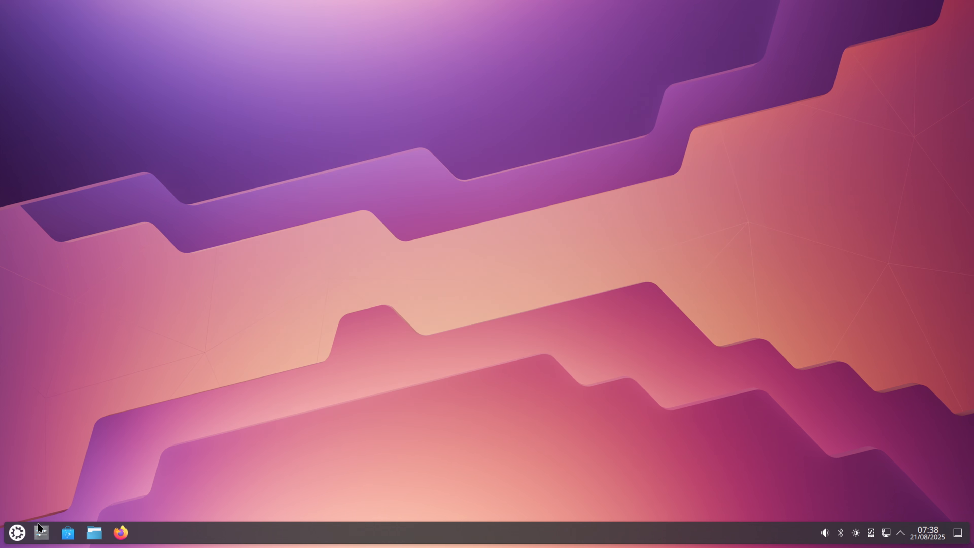
click(17, 532)
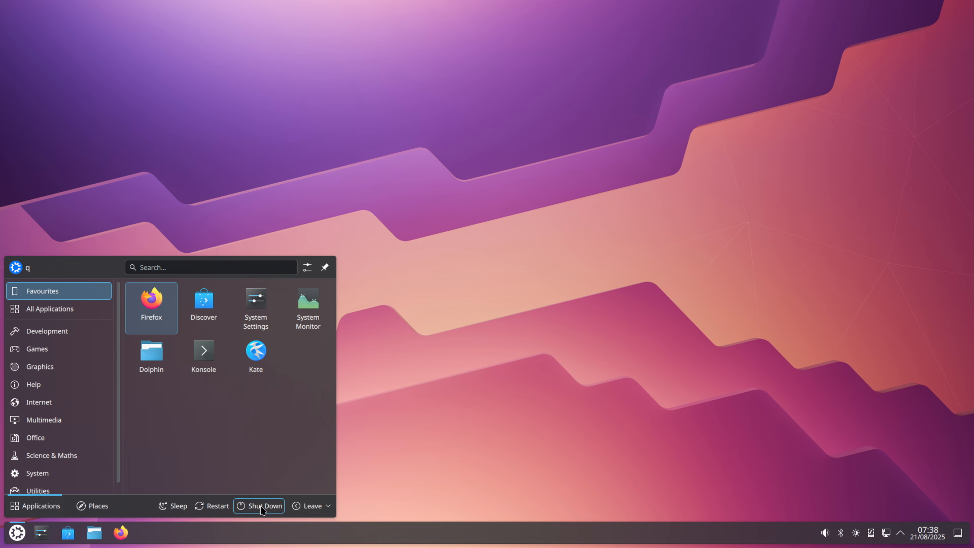
click(212, 506)
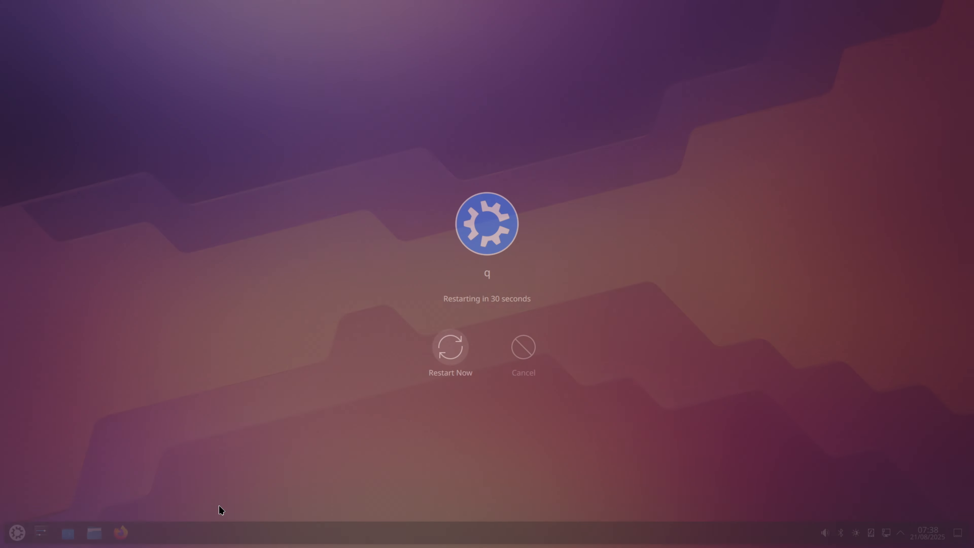
click(459, 354)
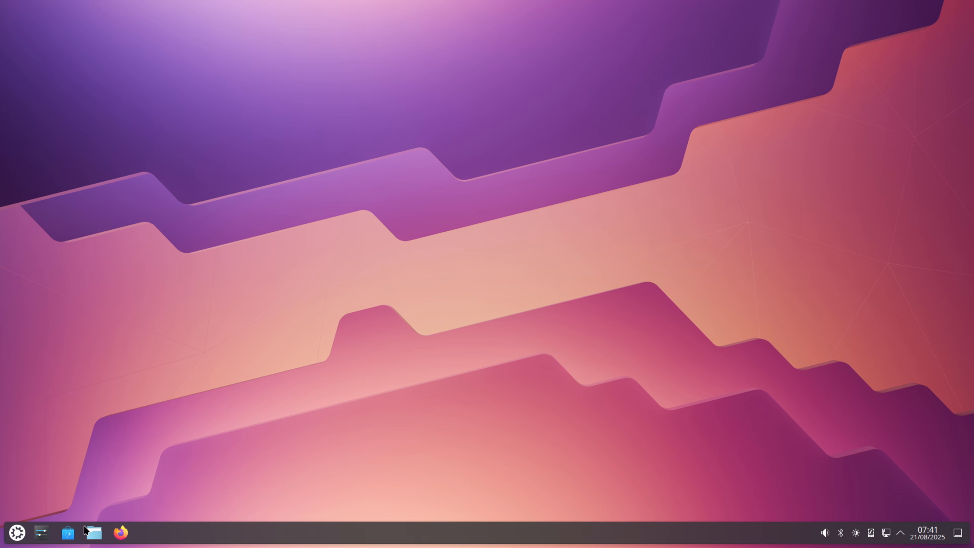
Look through the preinstalled applications in the launcher's Office and System categories
click(13, 533)
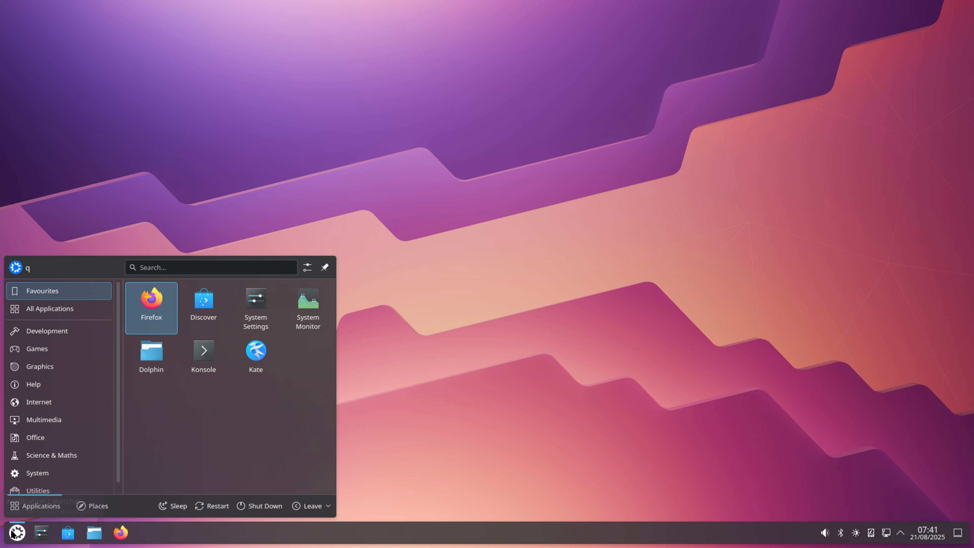
click(44, 435)
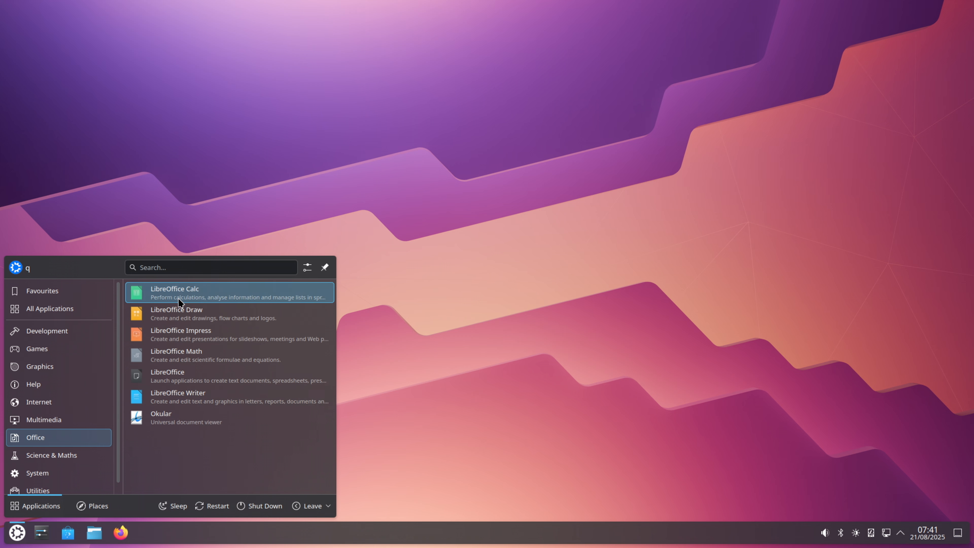
click(64, 475)
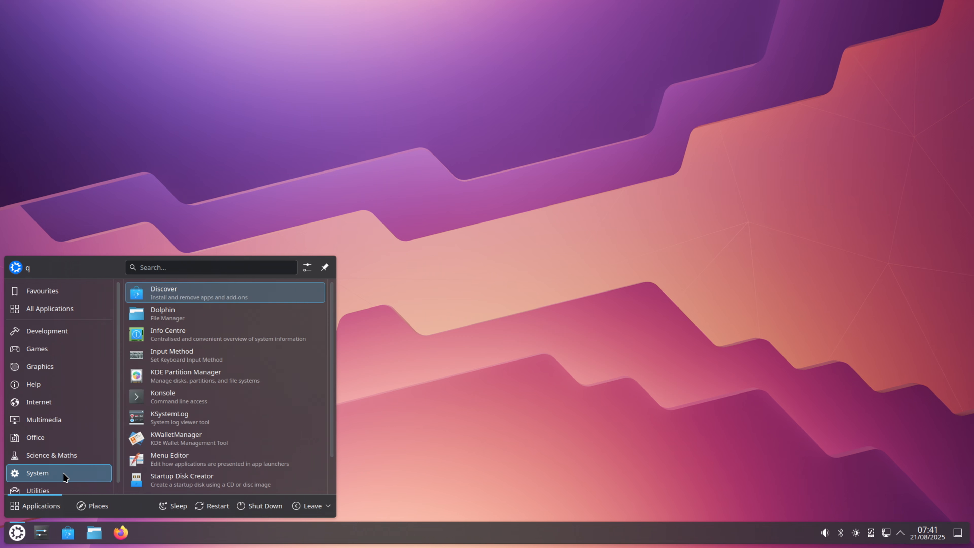
Open Discover, search for obs and install OBS Studio, authorising the installation with the account password
click(69, 535)
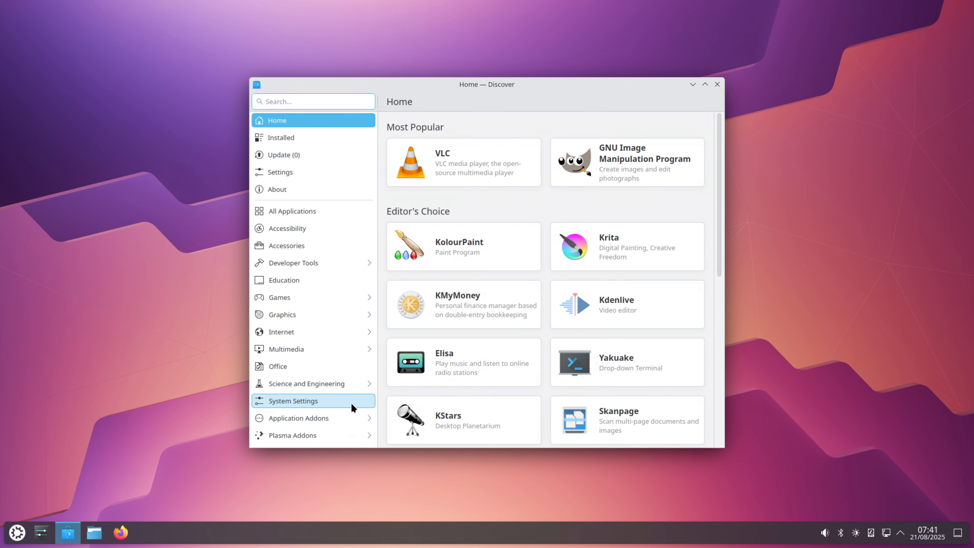
click(275, 101)
text(obs)
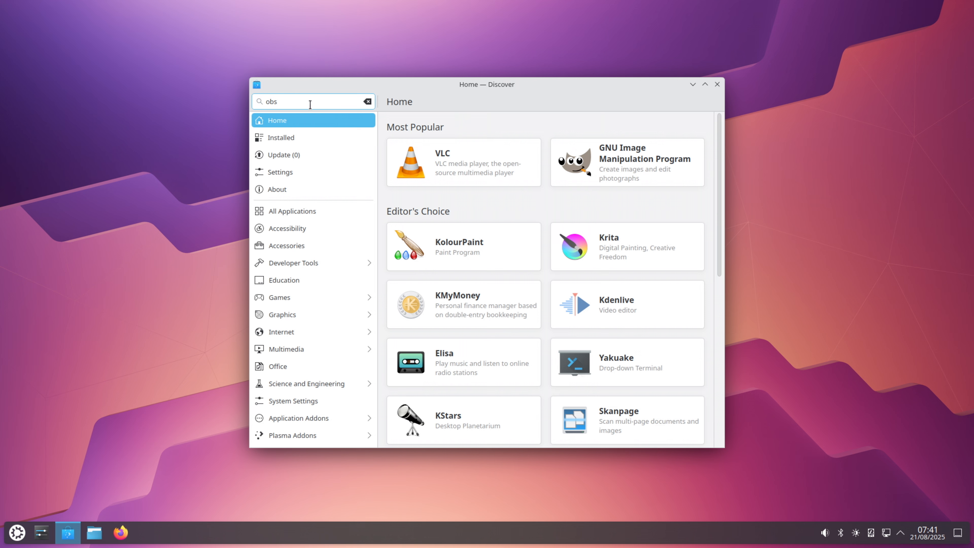
key(Return)
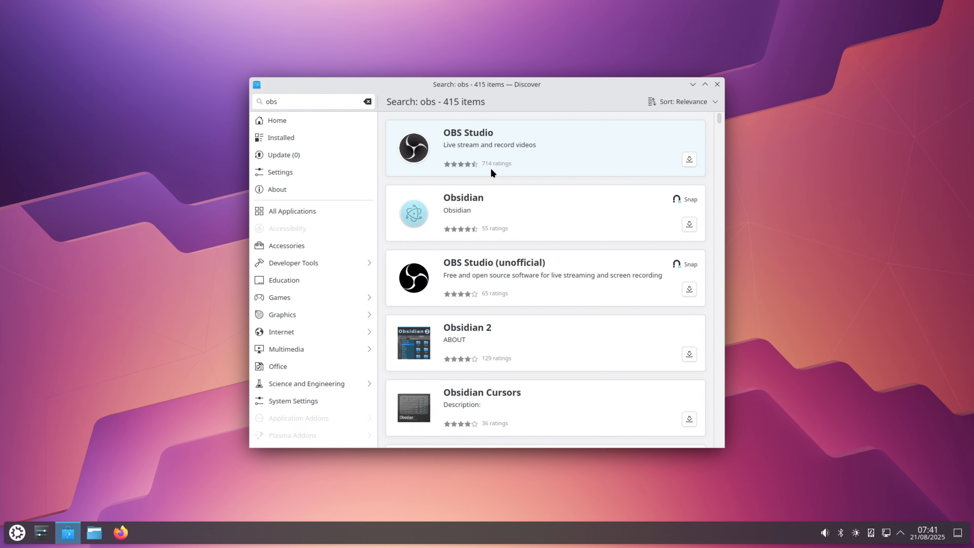
click(689, 159)
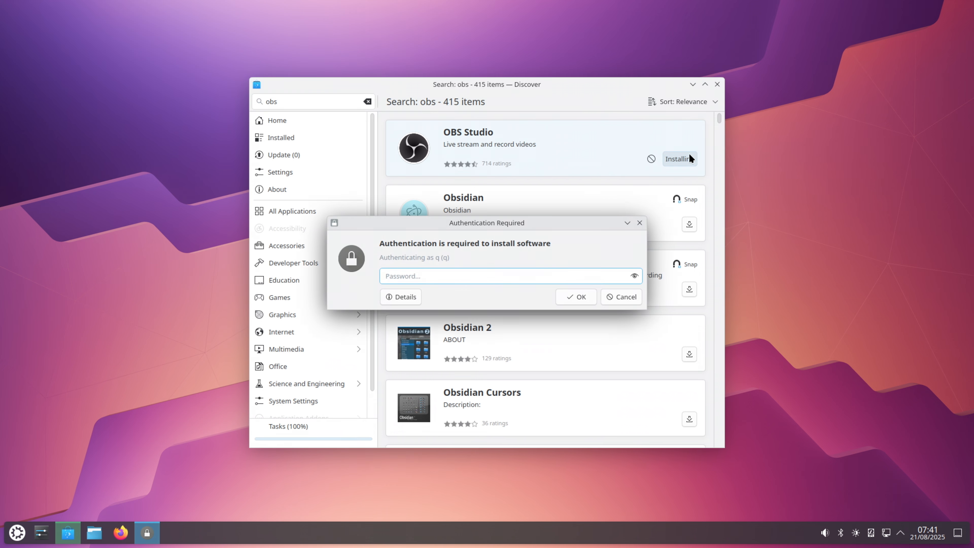
text(*******)
key(Return)
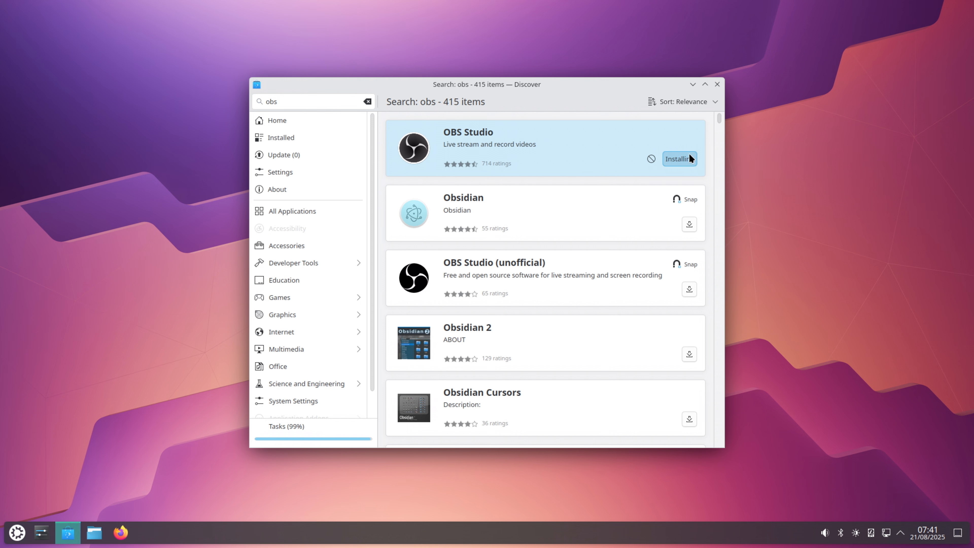
Search for steam and install the Snap version of Steam, authorising the installation with the account password
click(299, 100)
key(BackSpace)
key(BackSpace)
key(BackSpace)
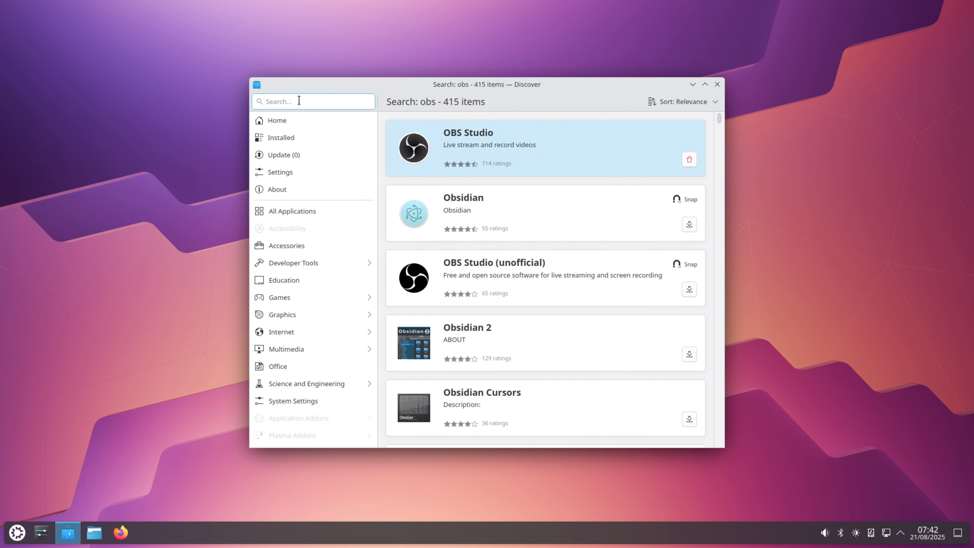
text(steam)
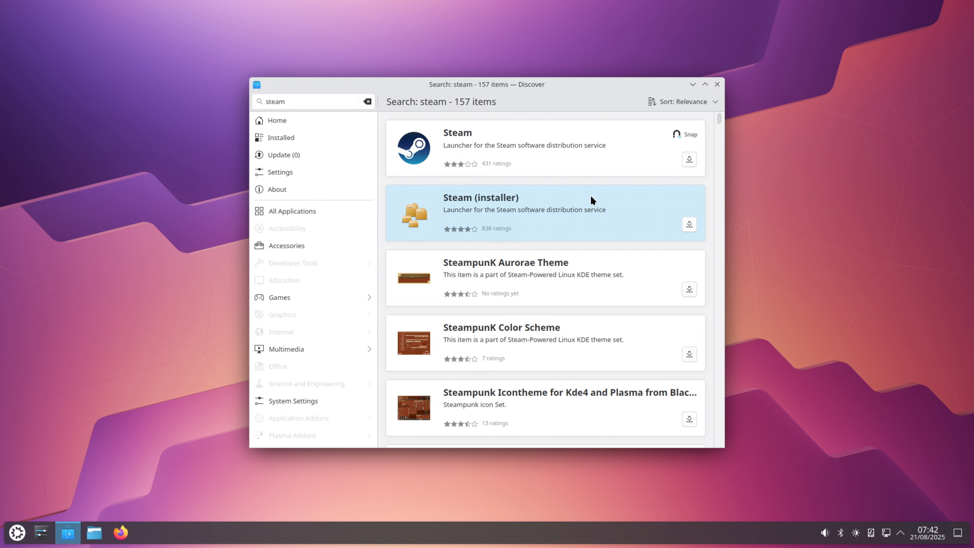
scroll(592, 199, down, 5)
scroll(593, 200, up, 6)
scroll(593, 199, down, 7)
scroll(592, 200, up, 7)
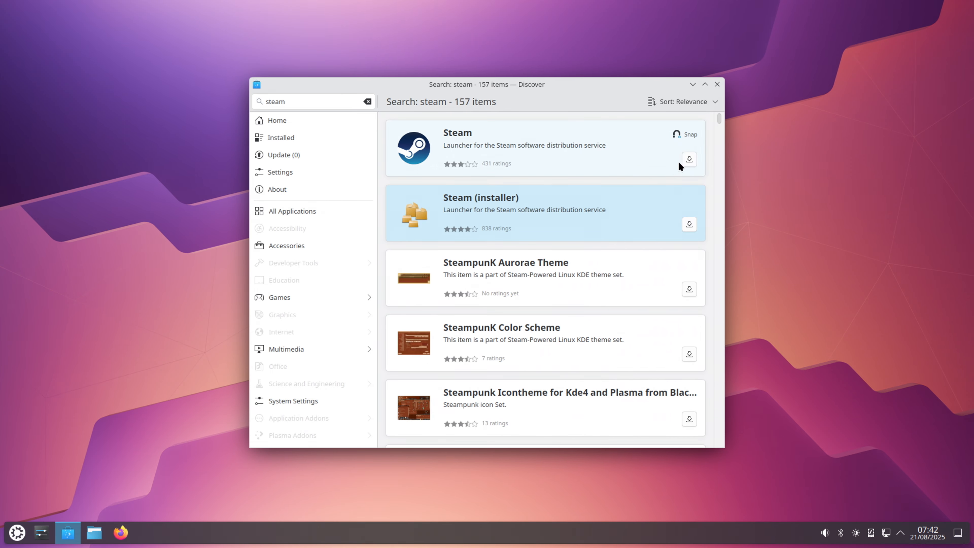
click(689, 159)
text(•)
key(Return)
Search for alpaca and install the Alpaca AI chat Snap
click(291, 98)
key(BackSpace)
key(BackSpace)
key(BackSpace)
key(BackSpace)
key(BackSpace)
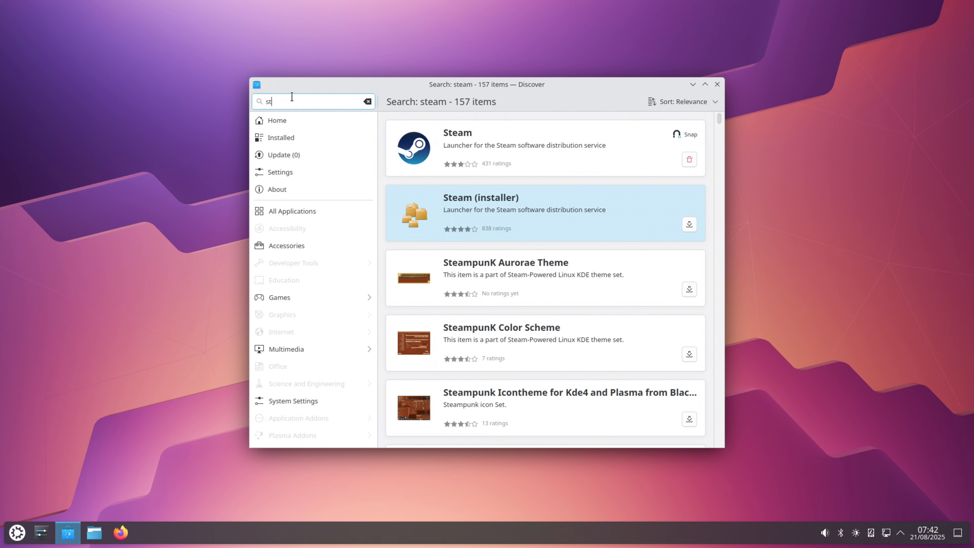
text(alpaca)
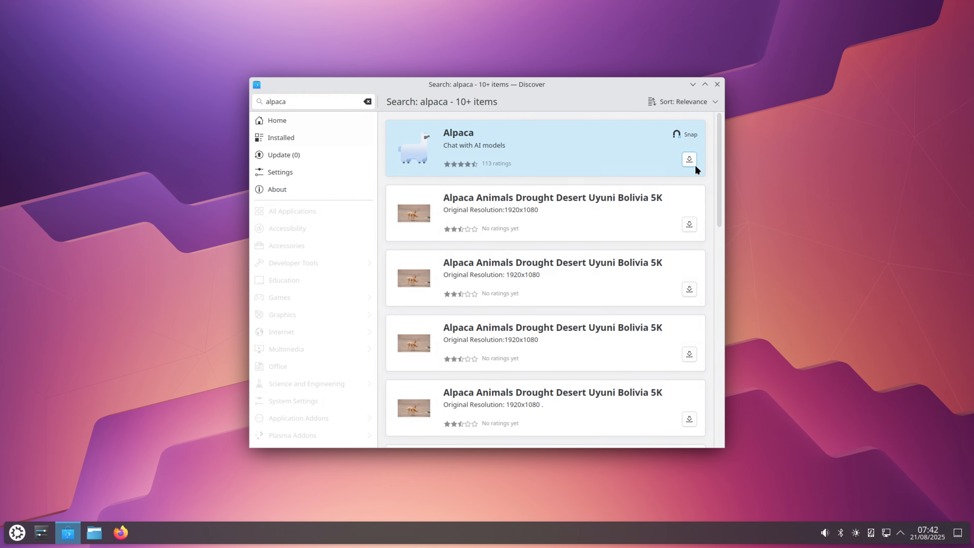
click(690, 160)
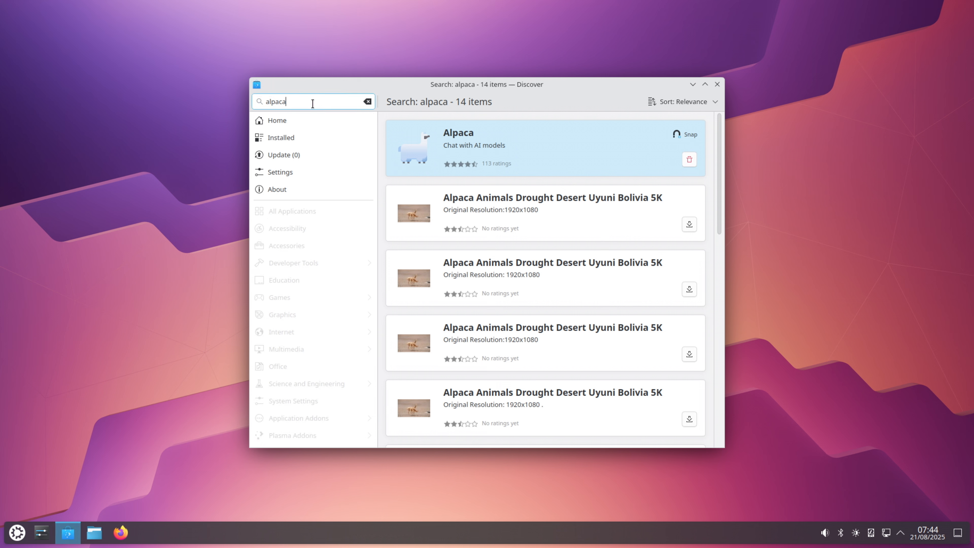
Search for flatseal, try to install Flatseal and dismiss the issue notice
key(BackSpace)
key(BackSpace)
key(BackSpace)
key(BackSpace)
key(BackSpace)
key(BackSpace)
text(flatseal)
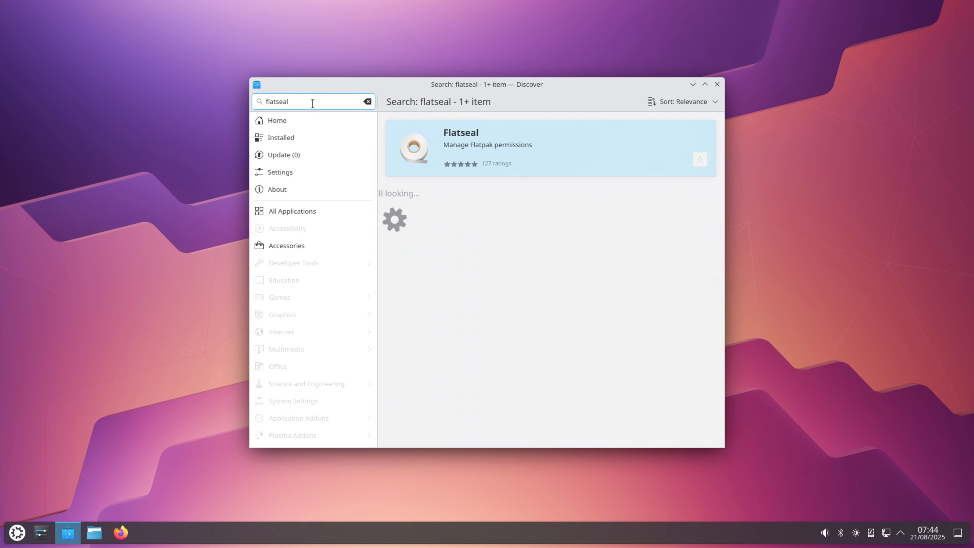
click(701, 157)
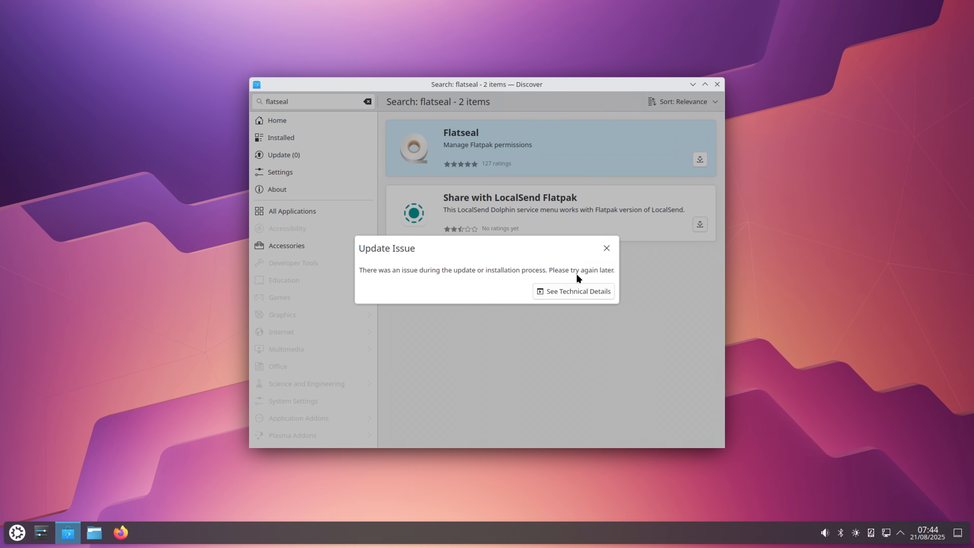
click(600, 249)
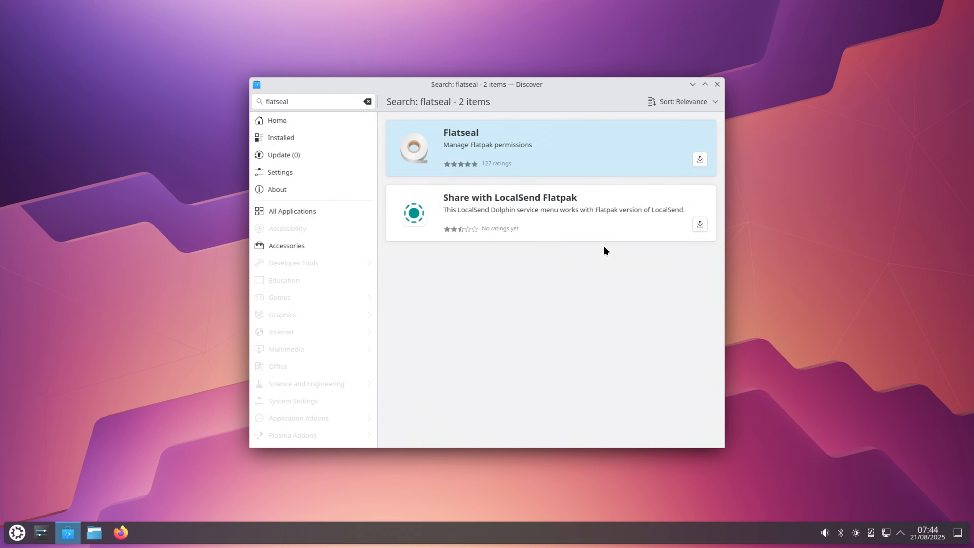
Browse the list of installed software, including the details page of the (URW)++ Core Font Set
click(288, 142)
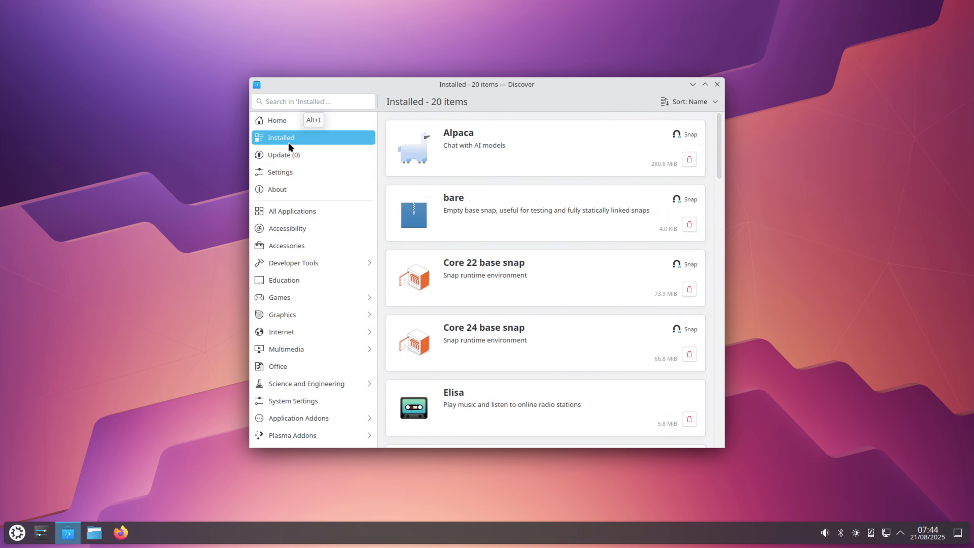
click(608, 150)
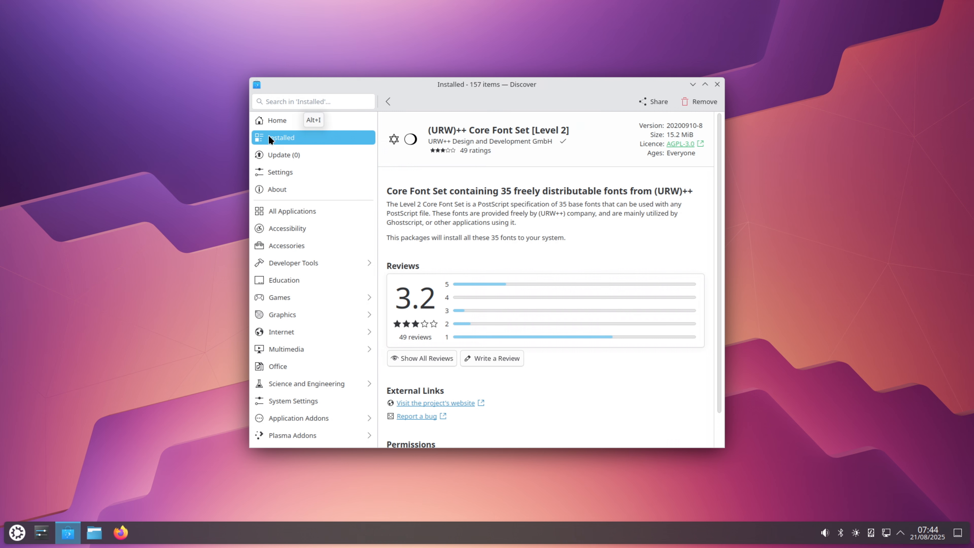
click(268, 128)
click(270, 141)
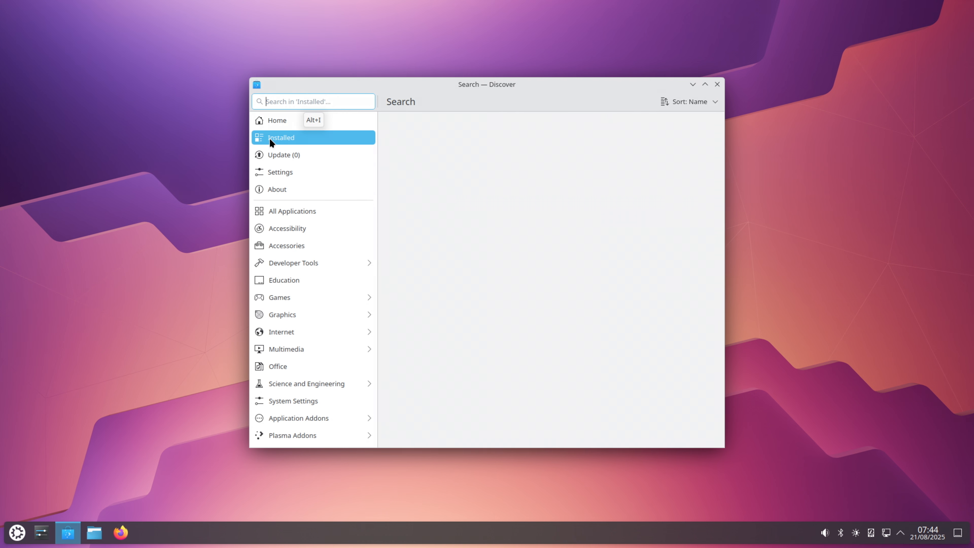
scroll(650, 251, down, 5)
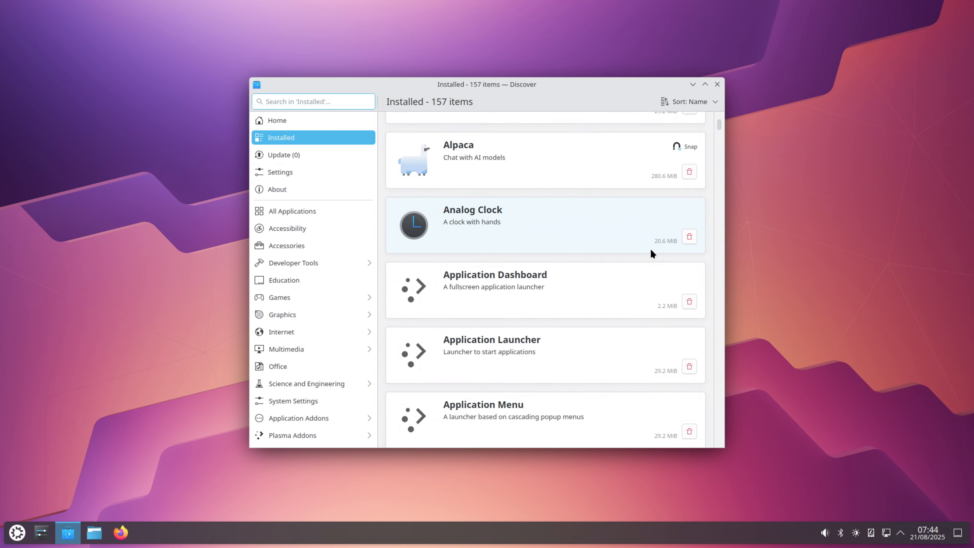
Open Alpaca's details page, read through its features and reviews, and enlarge the window
click(632, 175)
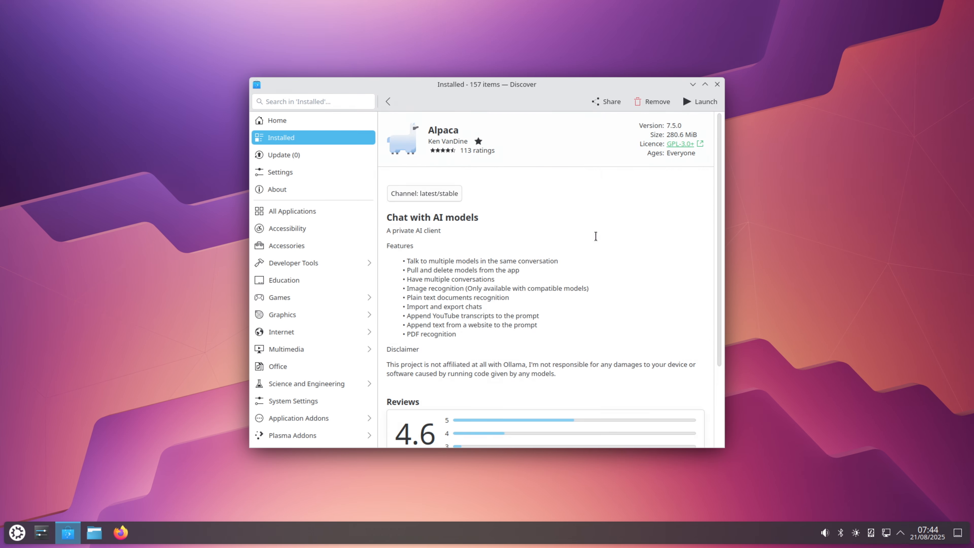
scroll(595, 236, down, 5)
scroll(595, 236, up, 5)
scroll(595, 236, down, 5)
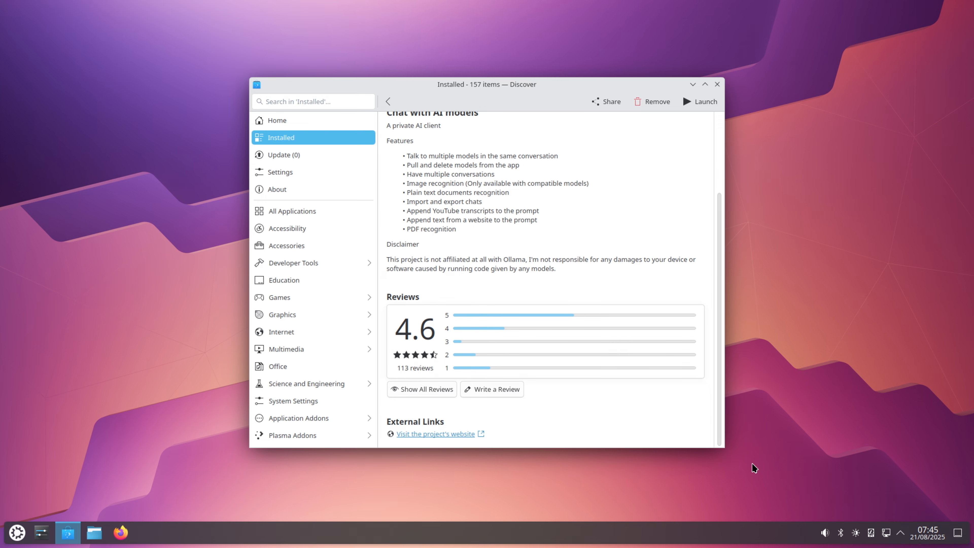
drag(724, 447, 850, 504)
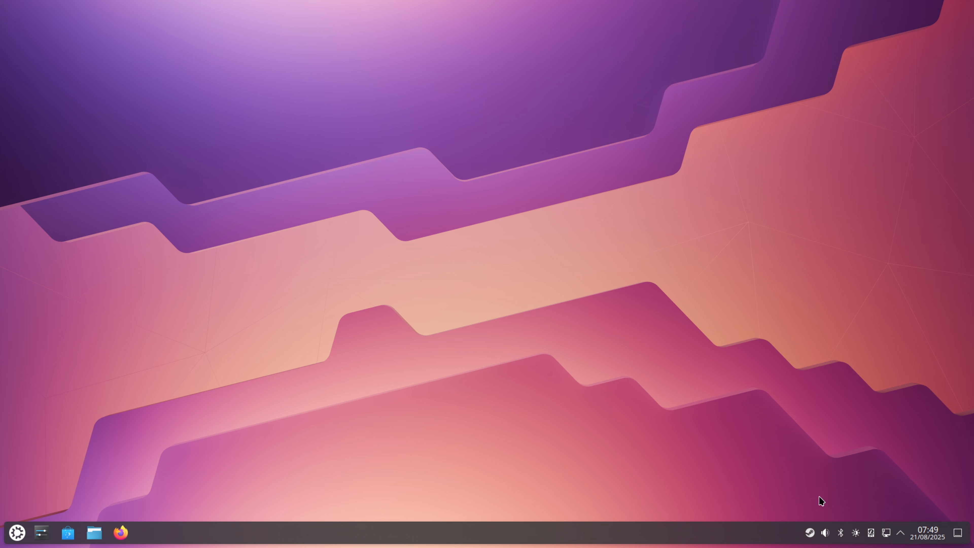
Launch Borderlands 2 from Steam's quick menu in the system tray
right_click(810, 533)
right_click(810, 534)
right_click(809, 533)
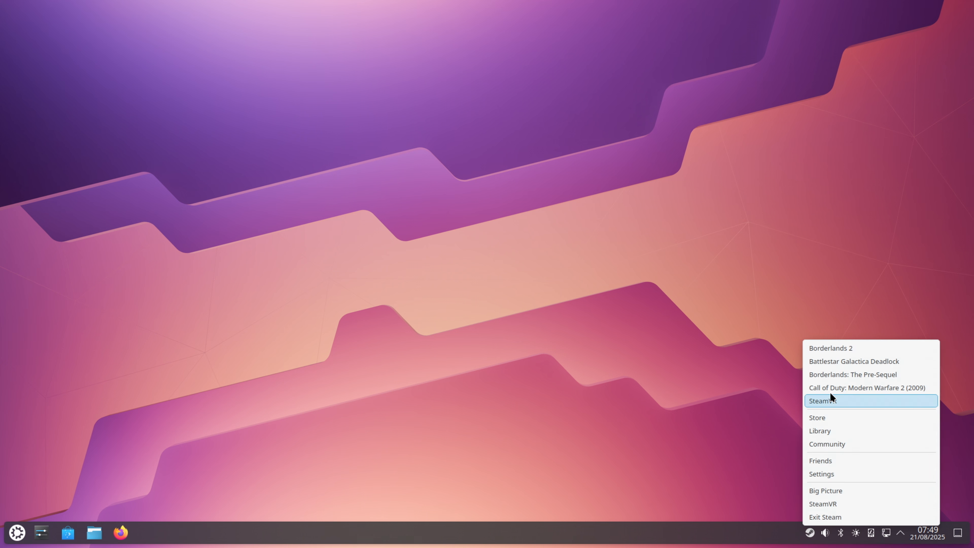
click(827, 348)
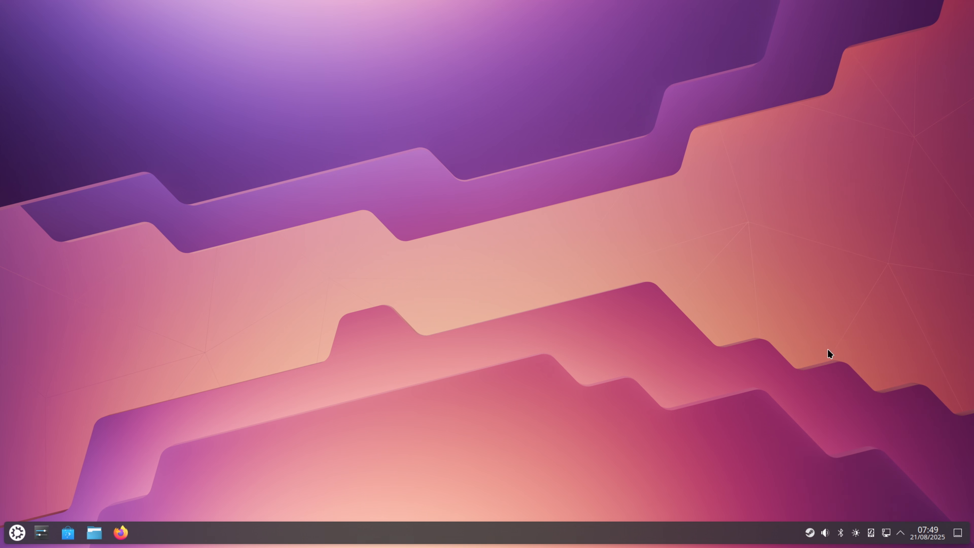
Bring up Steam's system tray menu again to view its game shortcuts
right_click(810, 533)
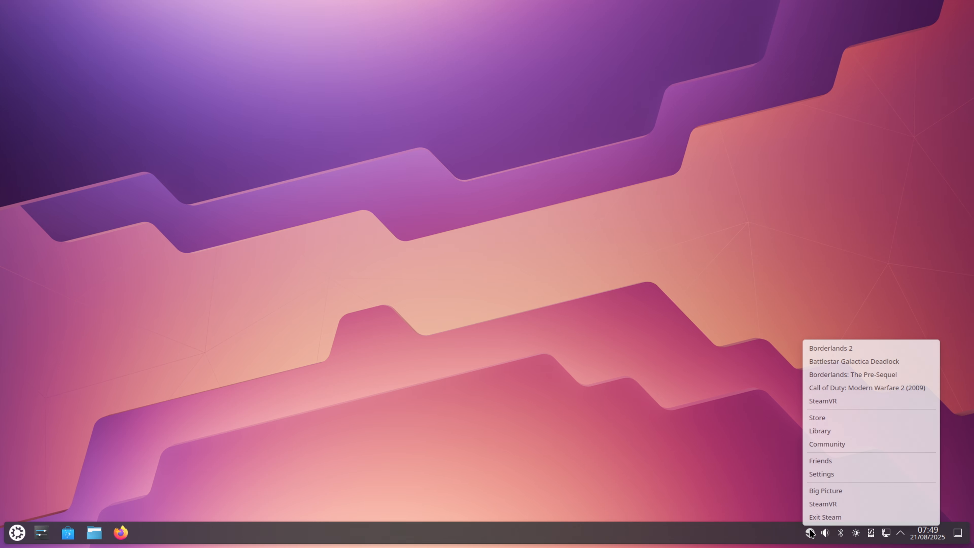
right_click(810, 531)
right_click(809, 531)
right_click(810, 530)
right_click(809, 533)
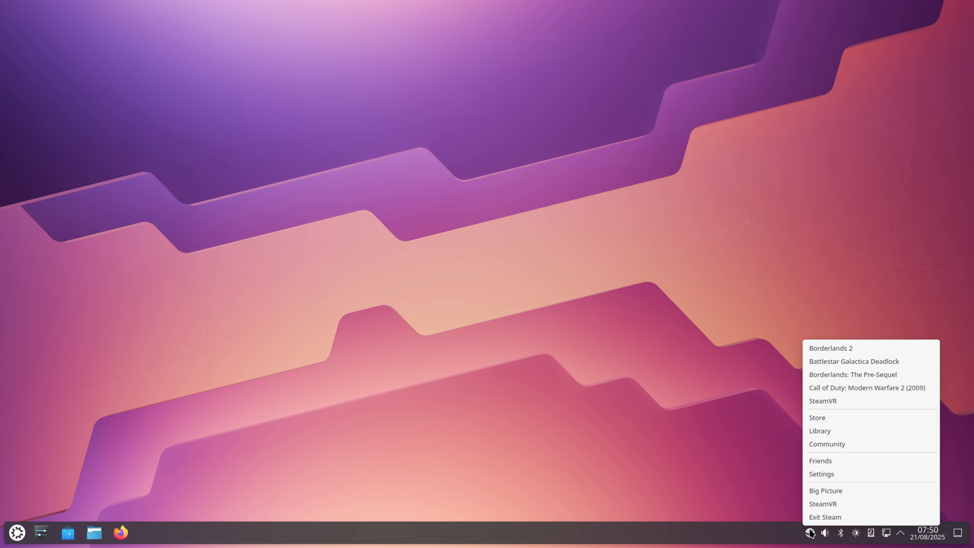
right_click(810, 532)
right_click(810, 533)
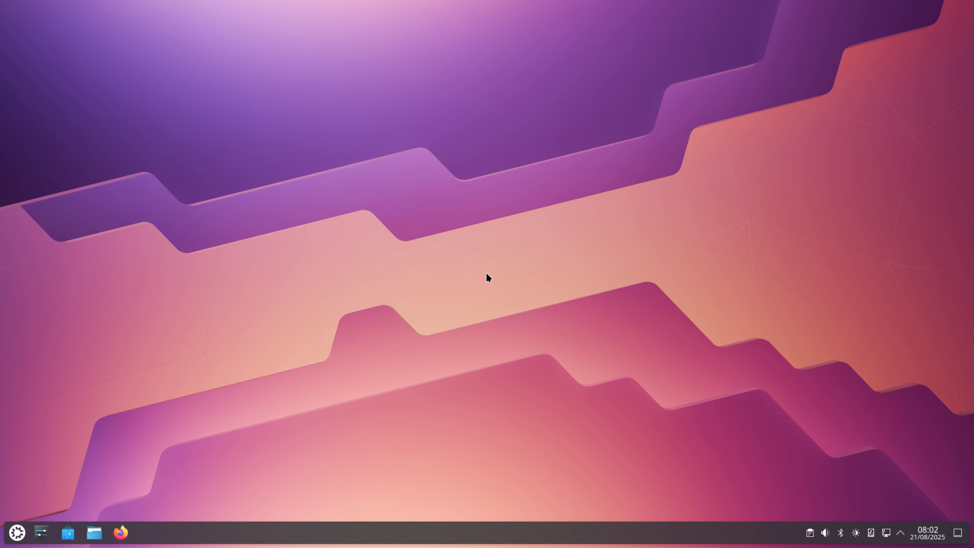
Launch LibreOffice Writer to see that it opens with a blank document, and close it again
click(17, 532)
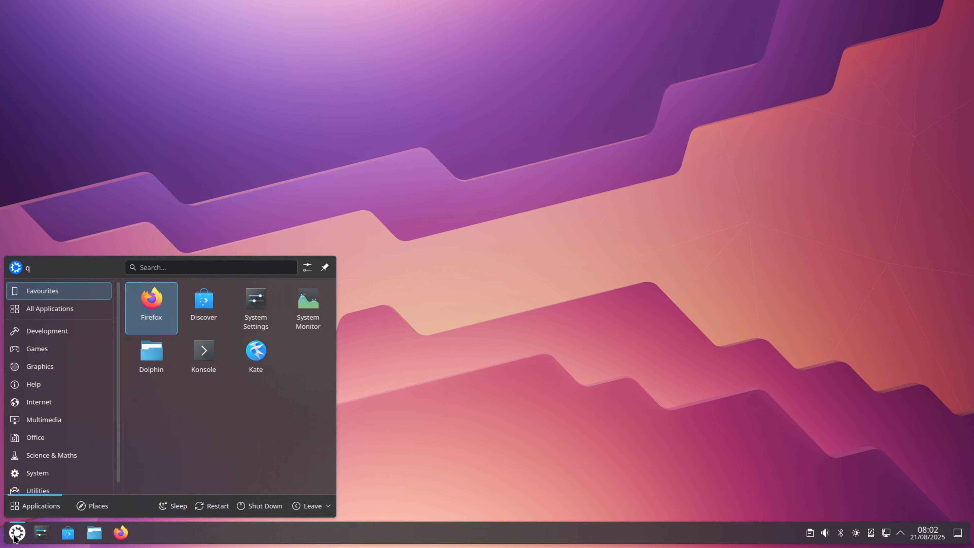
click(43, 436)
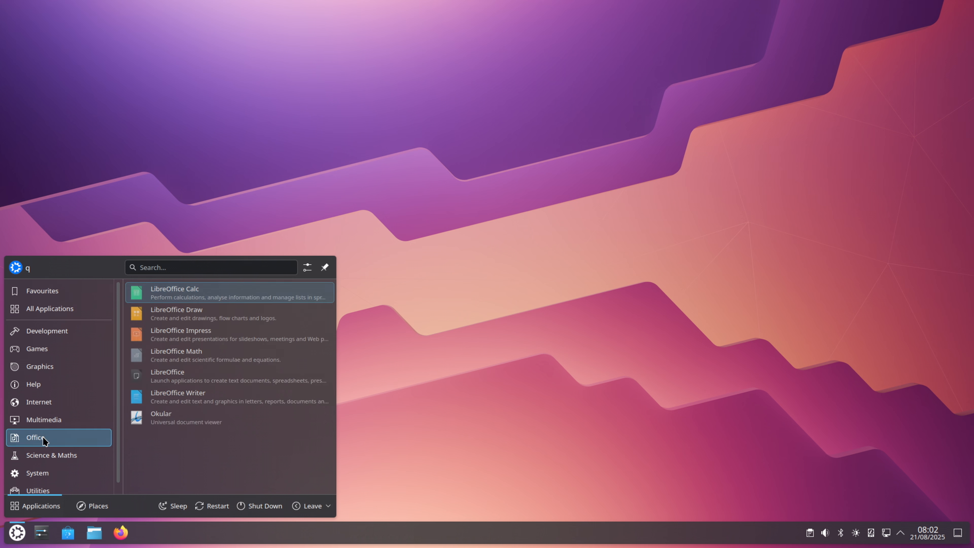
click(199, 397)
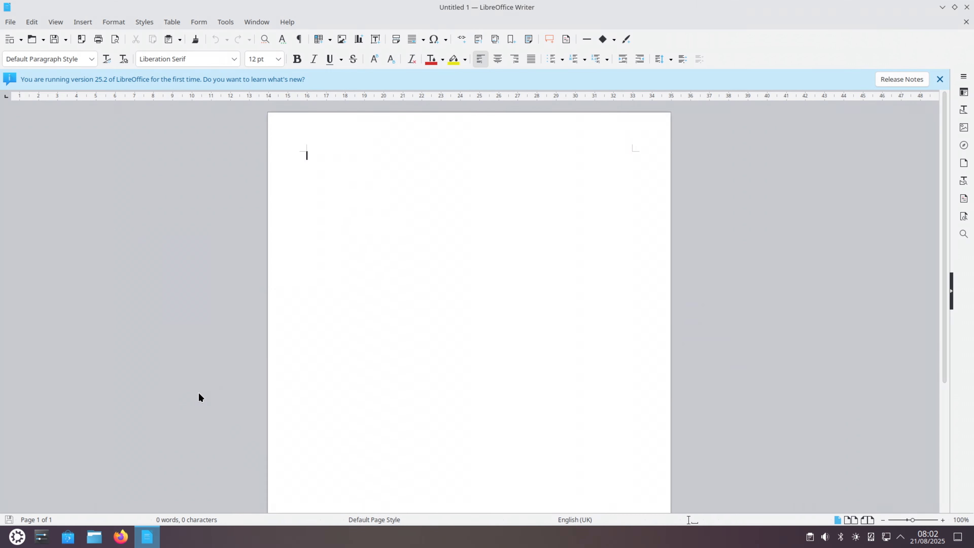
click(966, 8)
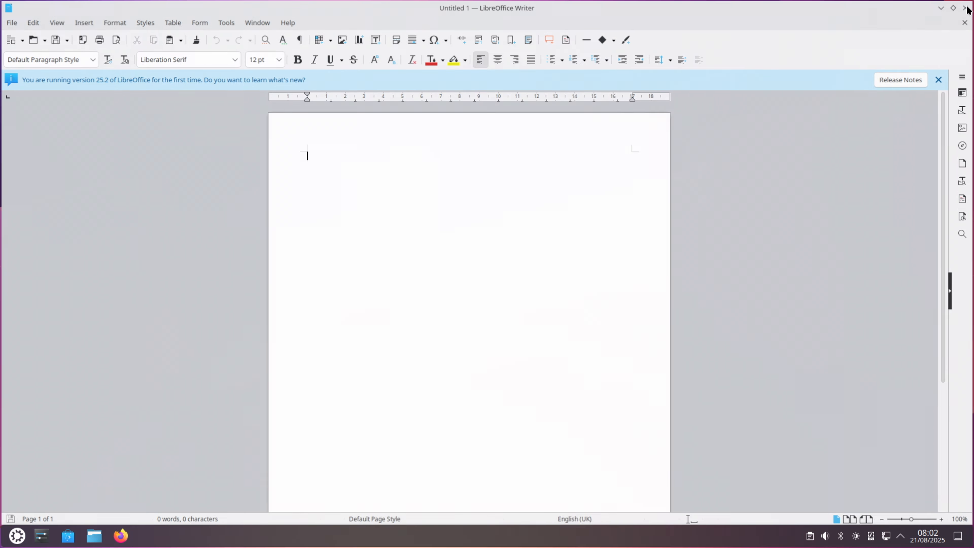
Launch OBS Studio and complete its auto-configuration wizard, optimising just for recording and applying the recommended settings
click(17, 533)
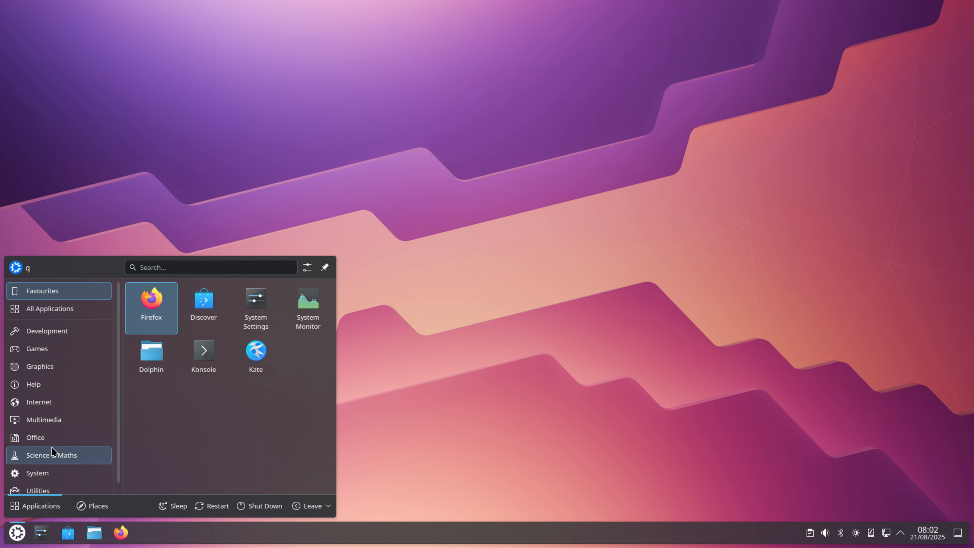
mouse_move(53, 426)
click(234, 337)
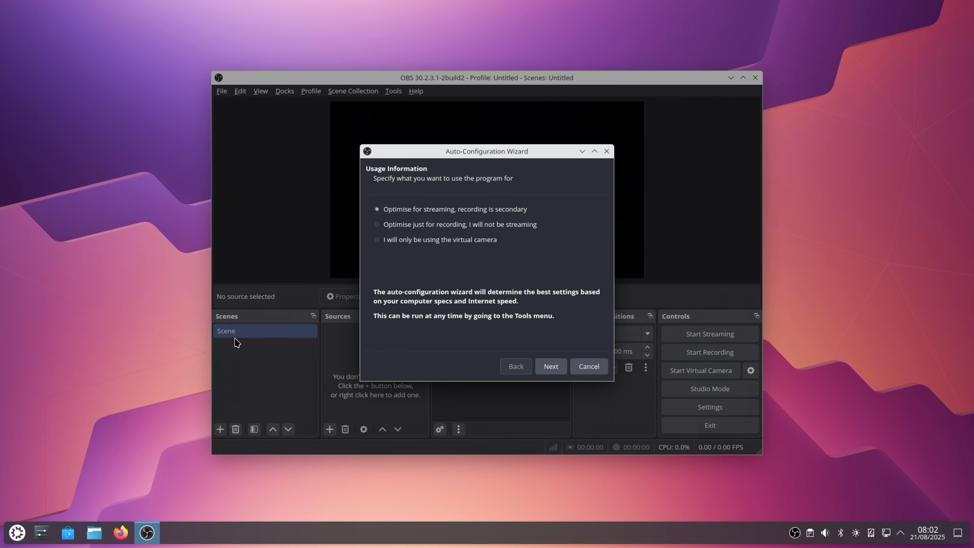
click(430, 226)
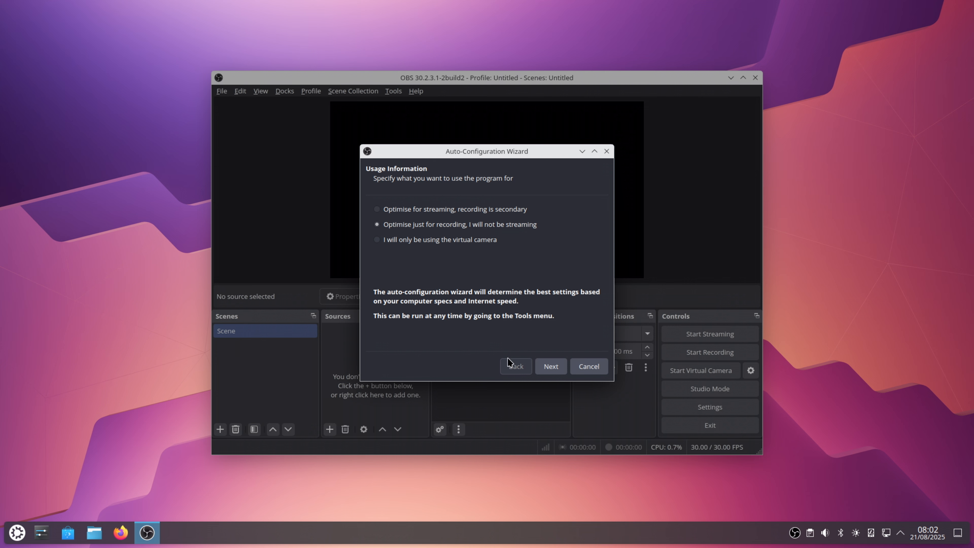
click(551, 366)
click(554, 367)
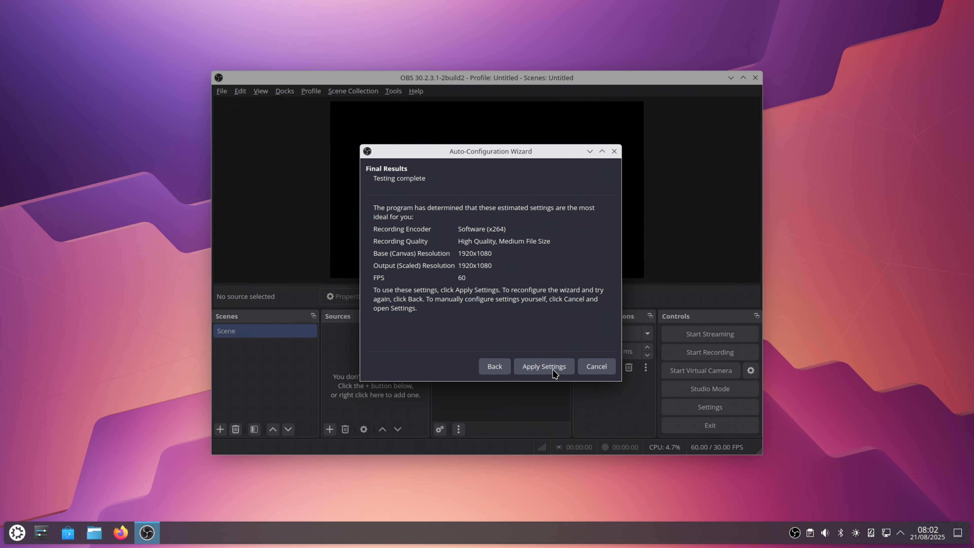
click(554, 368)
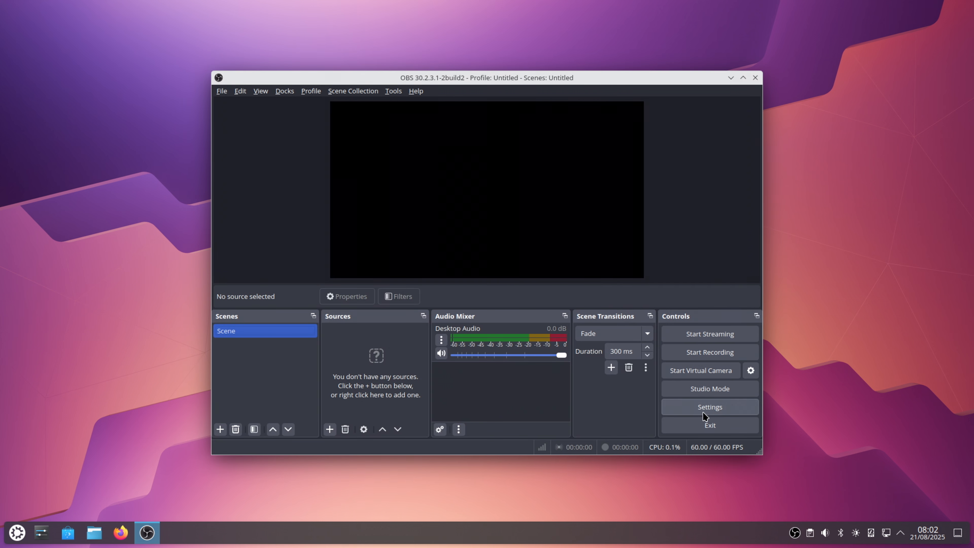
Set the OBS output mode to Advanced and check the available streaming video encoders, keeping x264
click(703, 412)
click(301, 151)
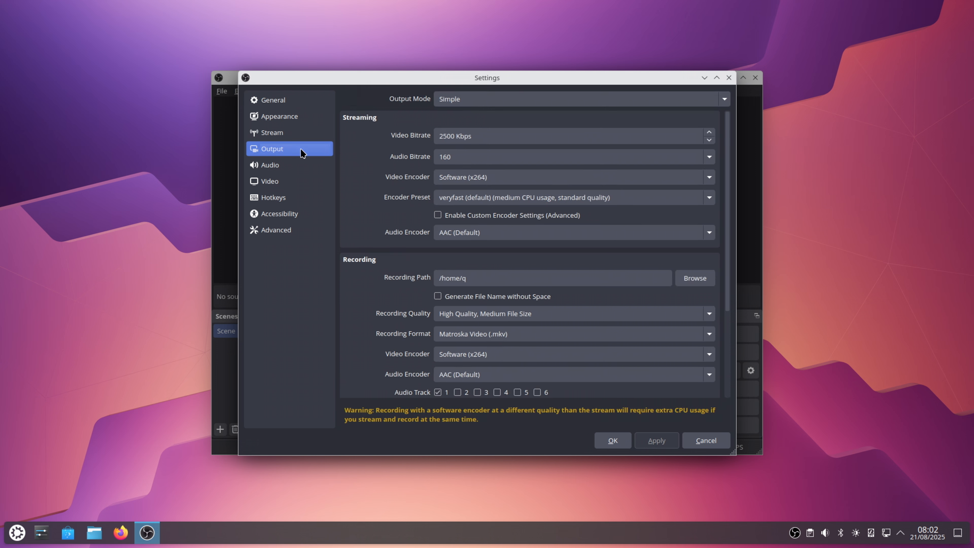
click(543, 99)
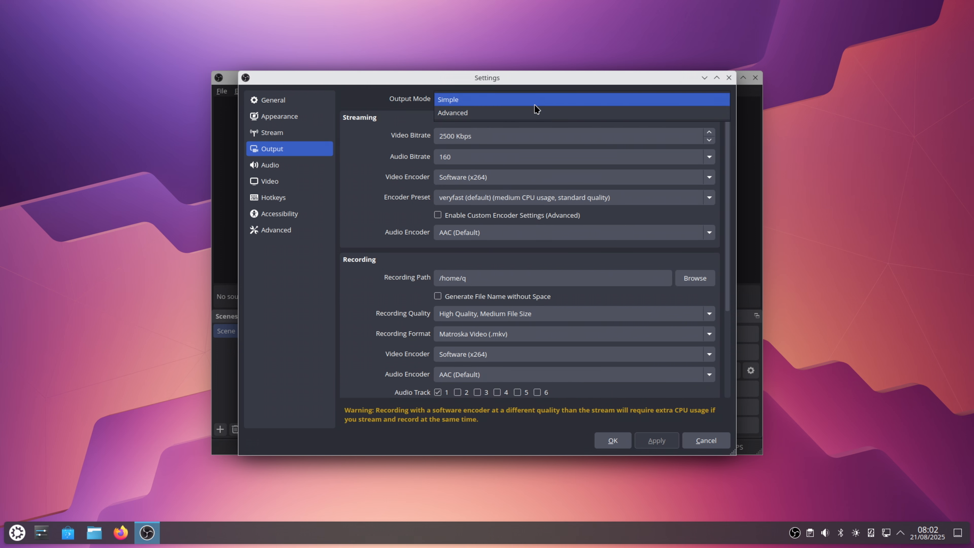
click(534, 113)
click(568, 210)
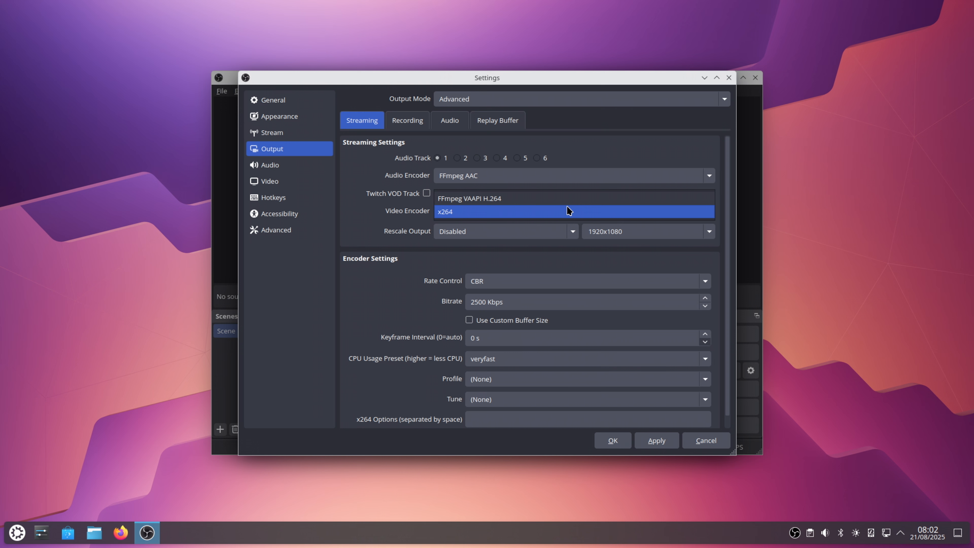
click(422, 126)
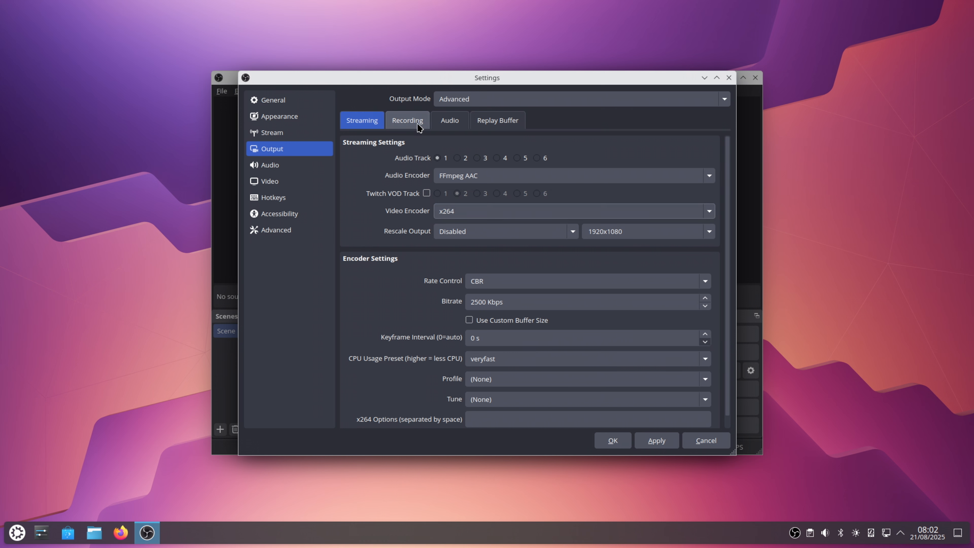
Check the available recording video encoders, keep "(Use stream encoder)", and apply the output settings
click(422, 127)
click(546, 237)
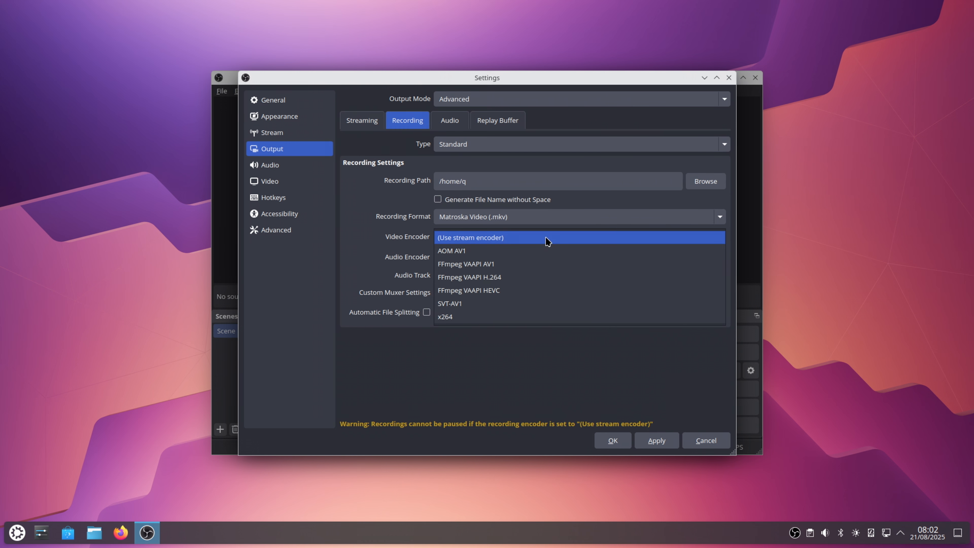
click(546, 241)
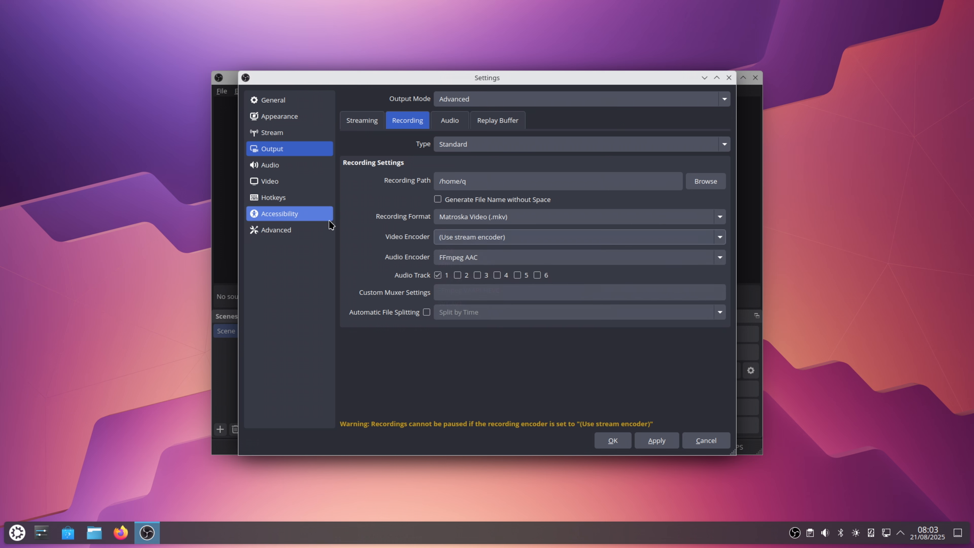
click(655, 441)
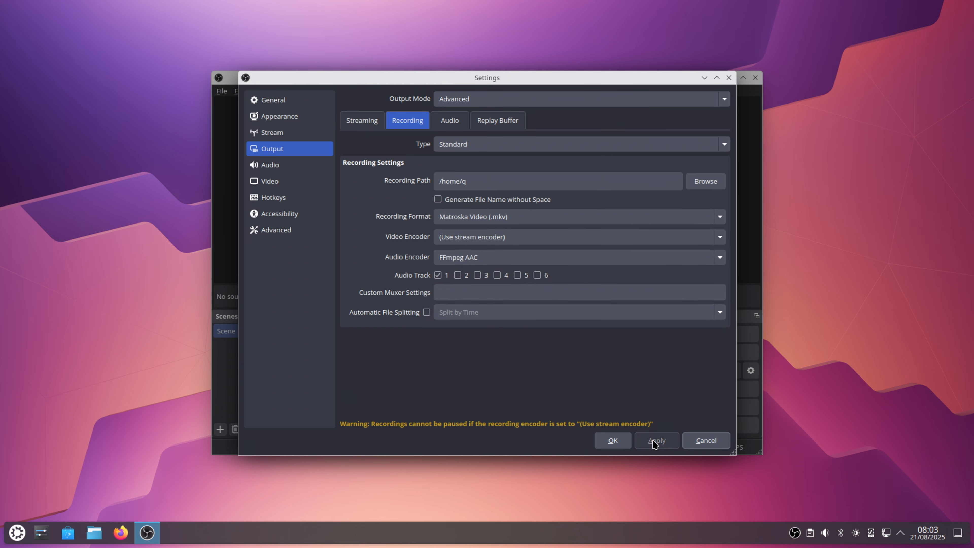
click(612, 440)
Try a new Video Capture Device (PipeWire) (BETA) source in the scene, check its device options, and remove the source
click(330, 429)
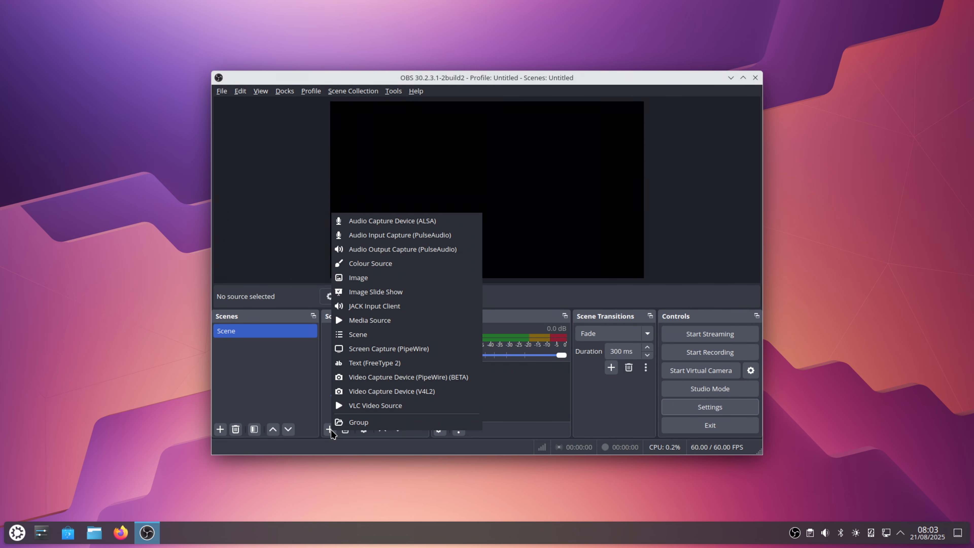
click(398, 380)
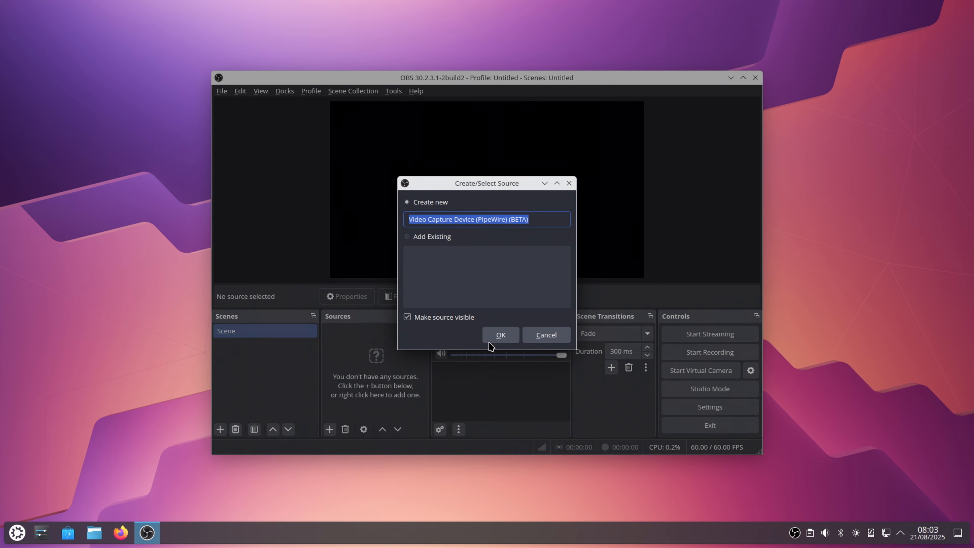
click(494, 337)
click(491, 295)
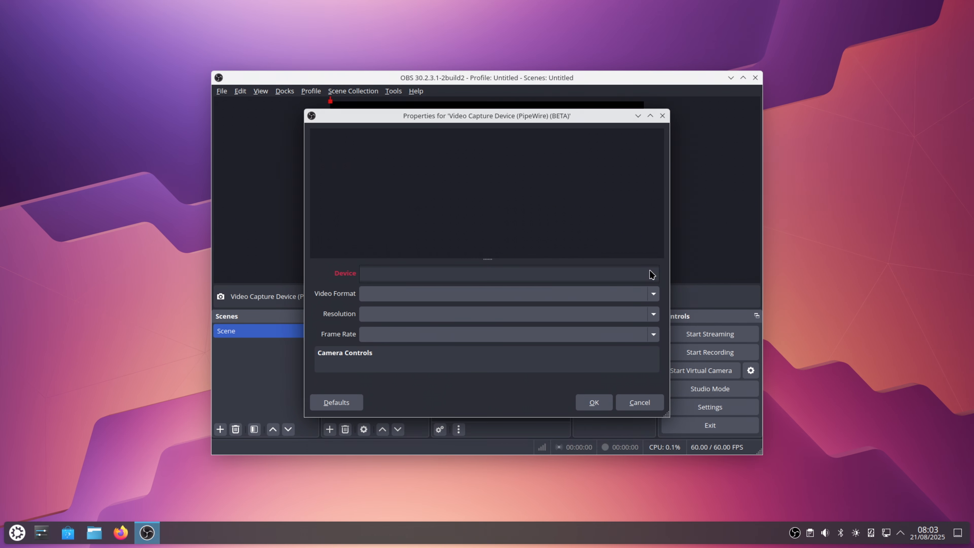
click(637, 407)
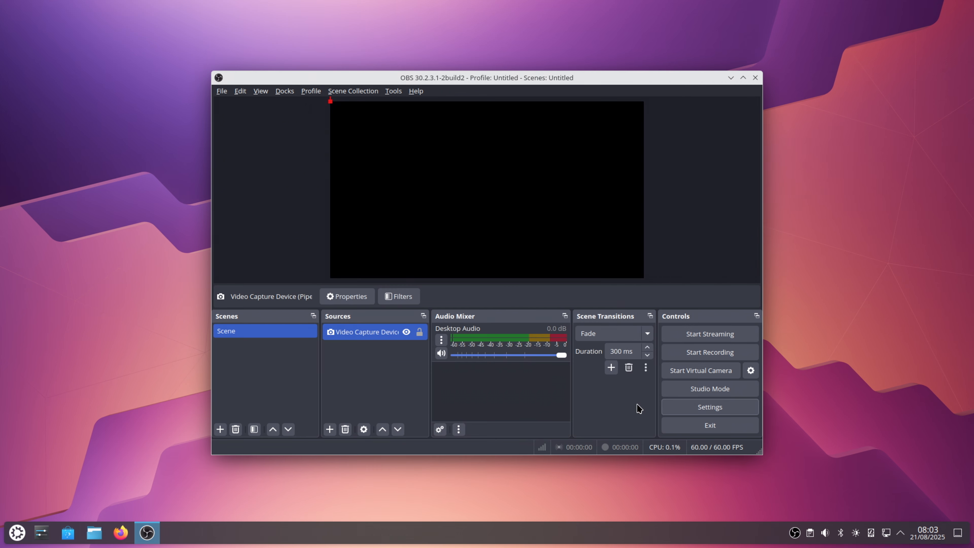
click(345, 429)
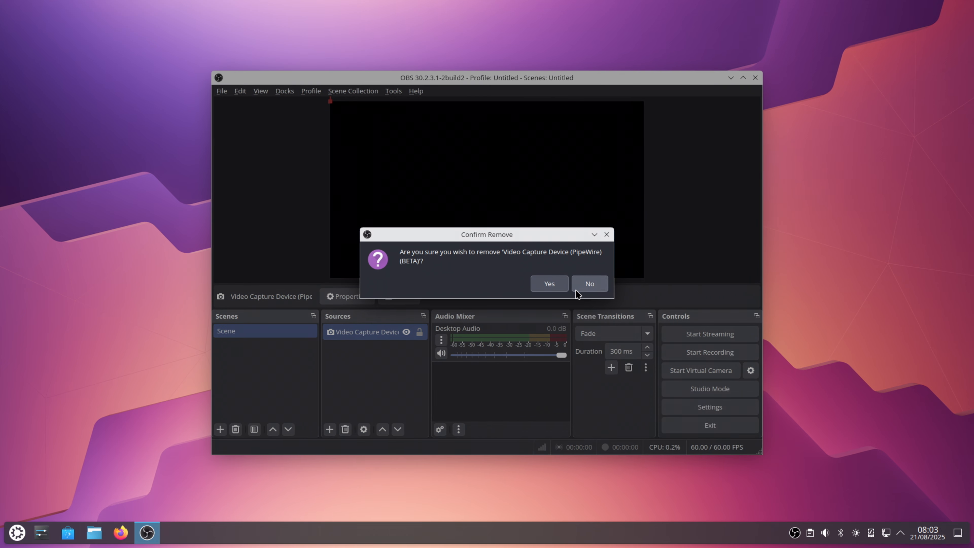
click(549, 283)
Add a Screen Capture (PipeWire) source that shares the Blackmagic Design HDMI screen, and close OBS Studio
click(331, 427)
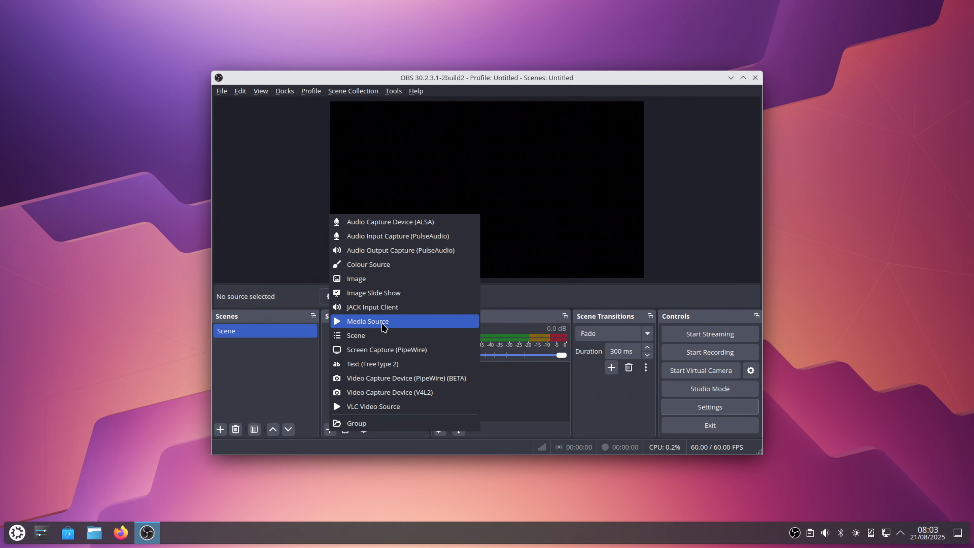
click(385, 350)
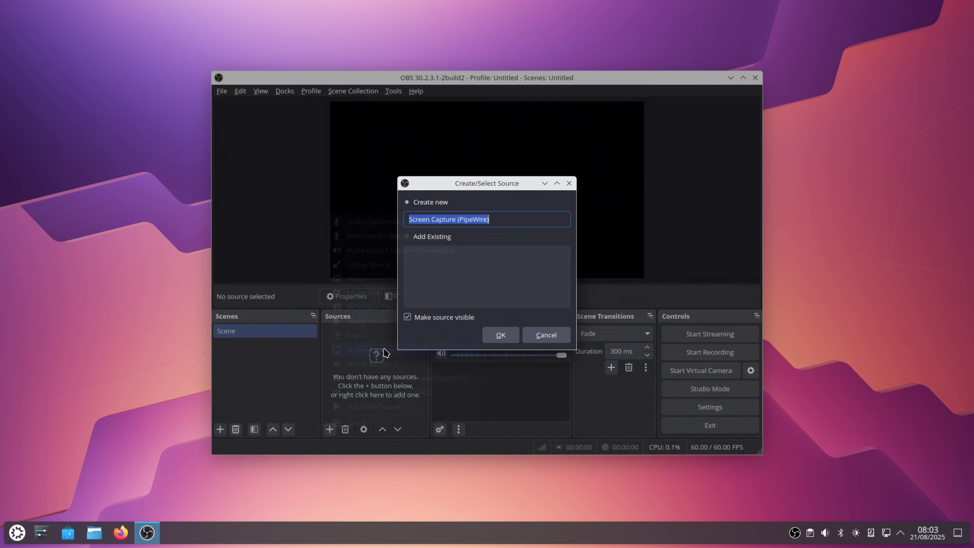
click(497, 333)
double_click(432, 304)
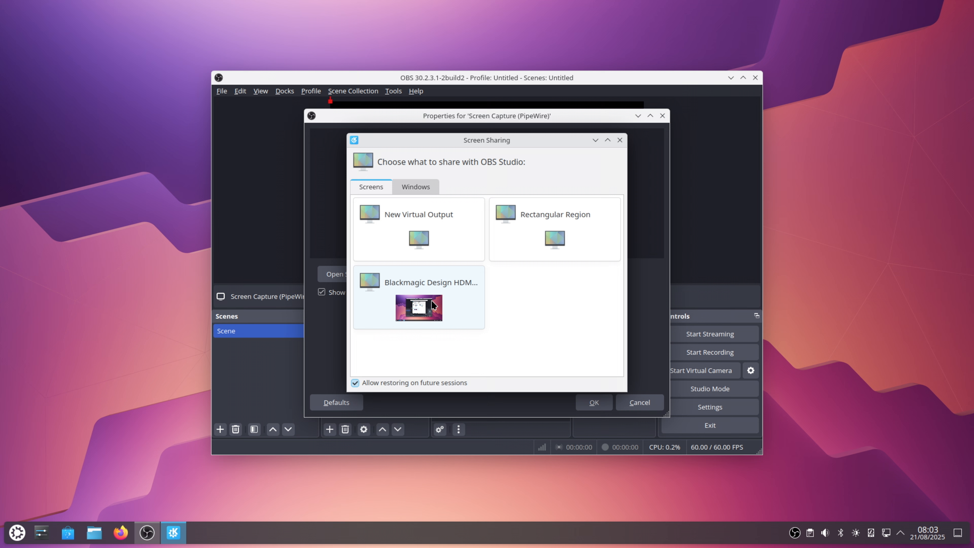
click(592, 403)
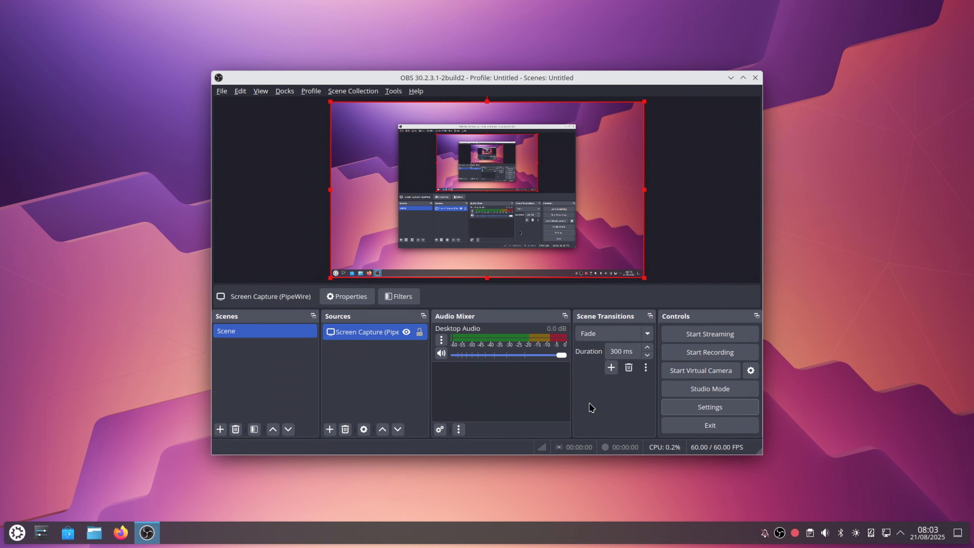
click(755, 78)
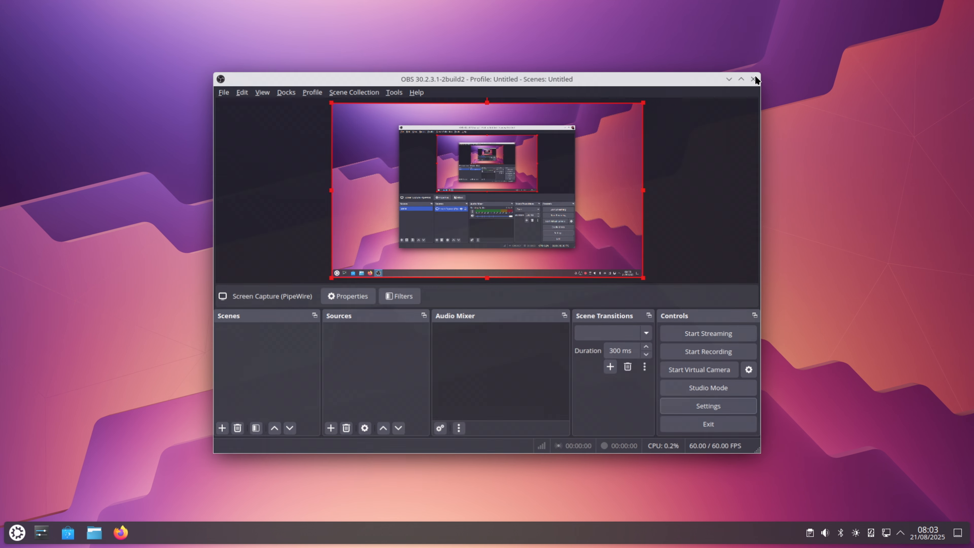
Launch Steam from the installed games and try to open its Store through the system tray shortcuts
click(13, 539)
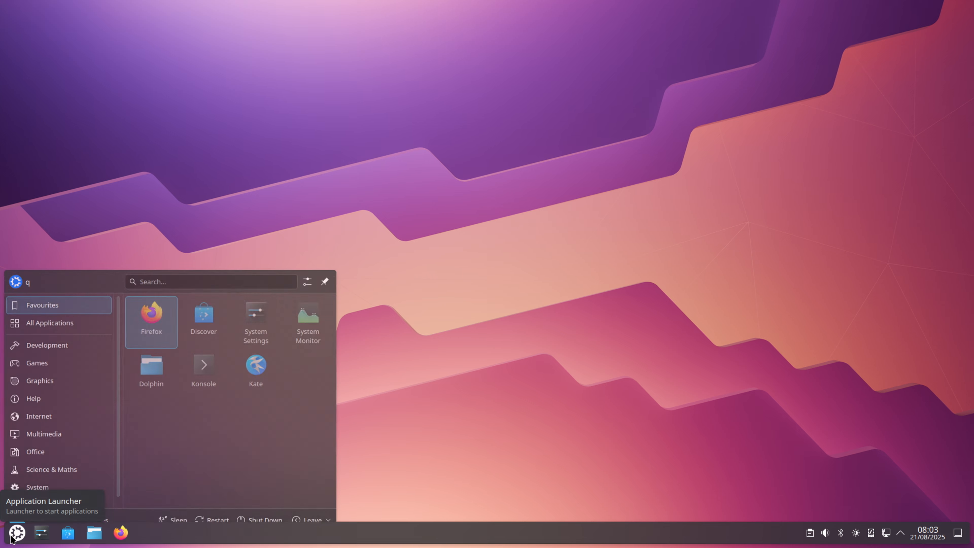
click(55, 353)
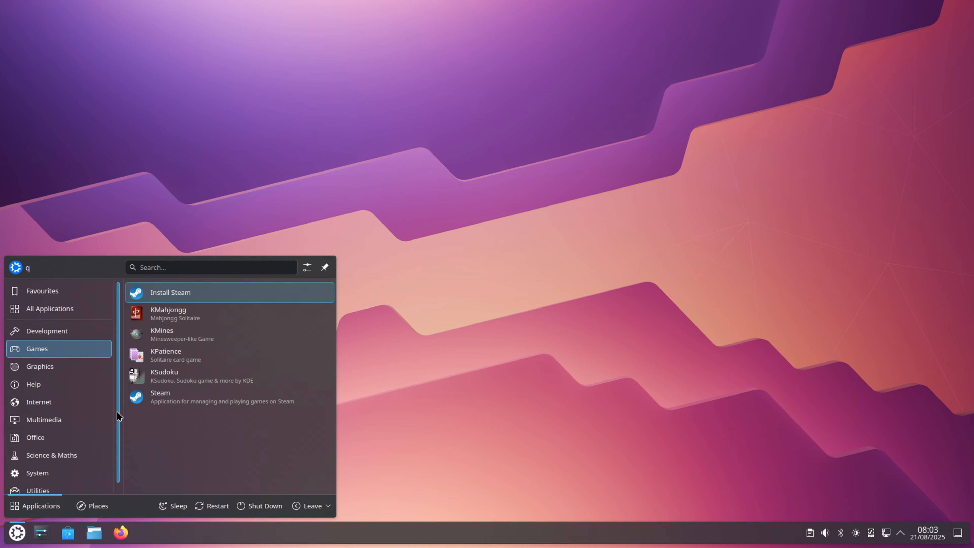
click(160, 400)
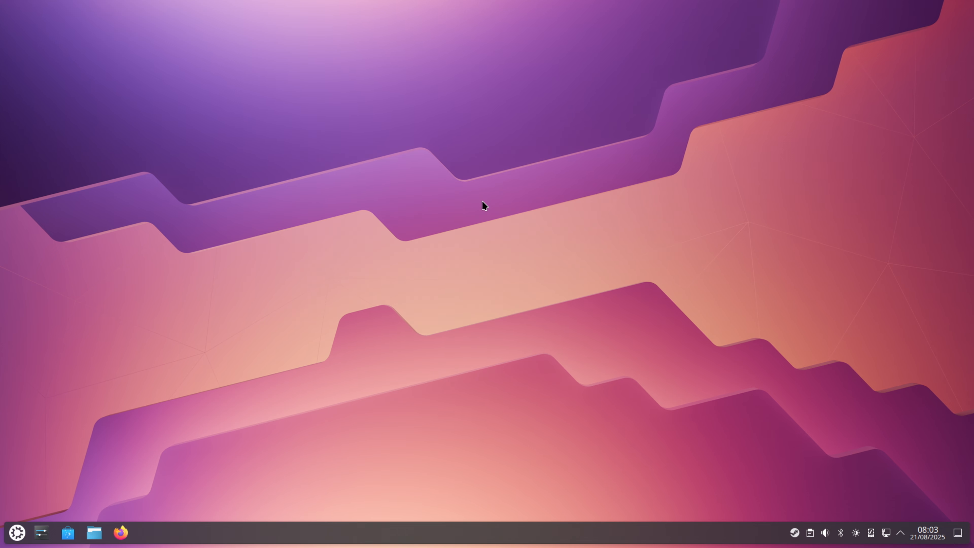
right_click(794, 532)
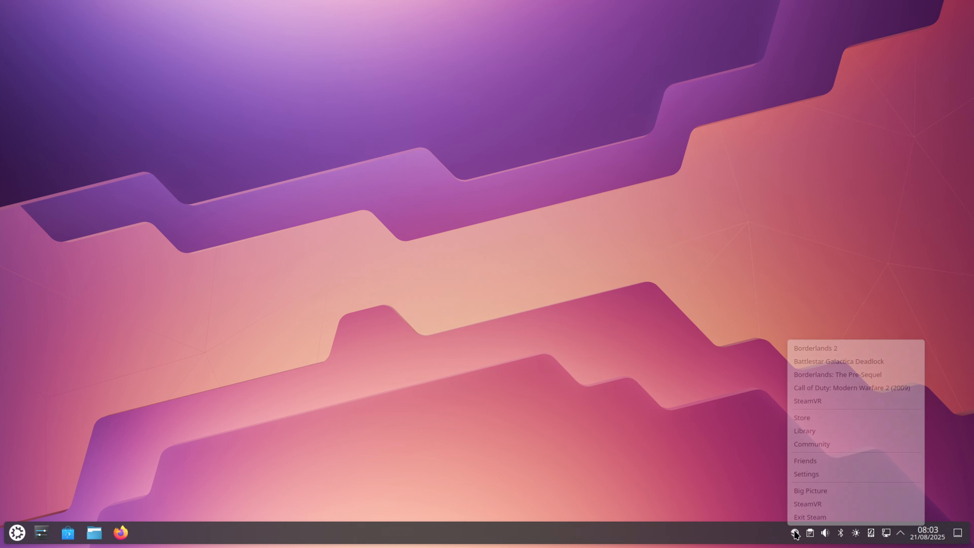
click(807, 418)
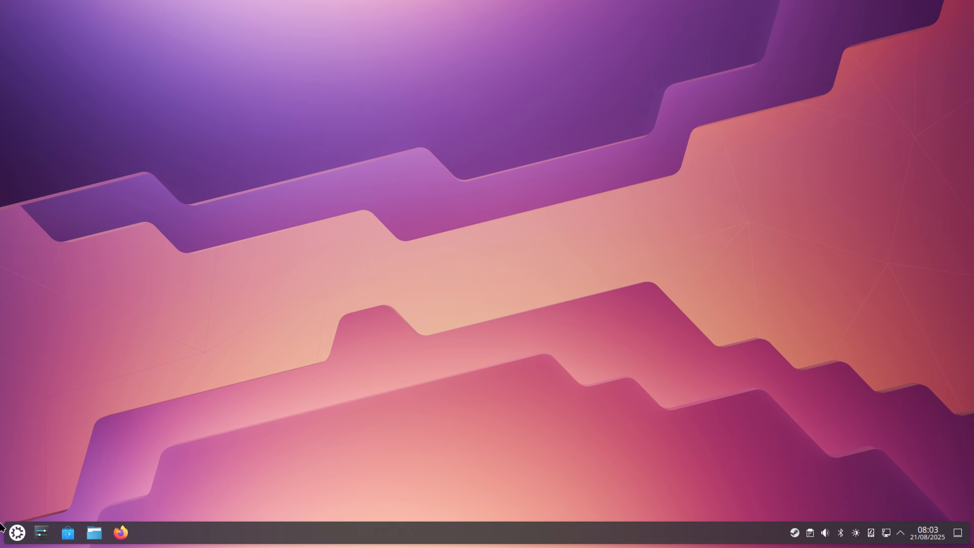
click(16, 532)
click(16, 531)
click(16, 532)
click(16, 532)
Exit Steam through its system tray shortcuts
click(794, 533)
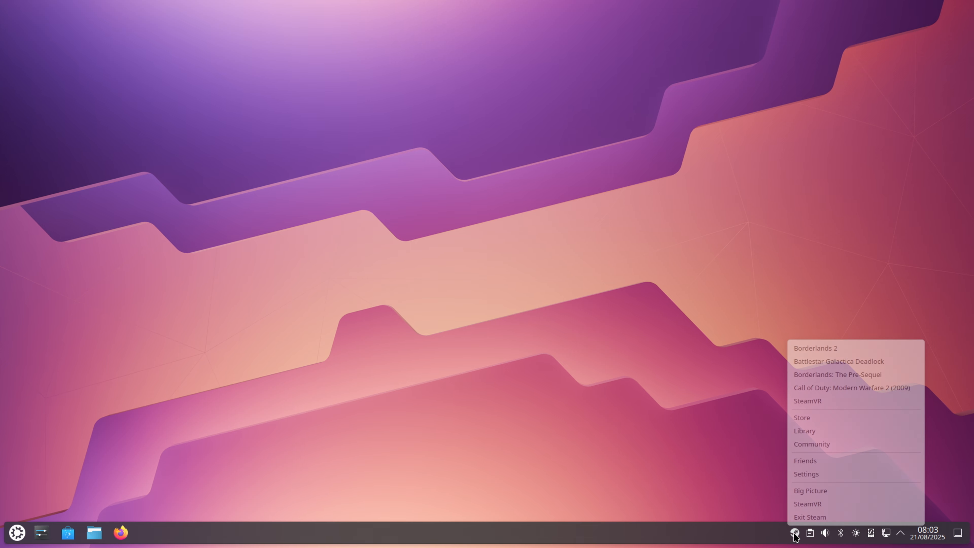
click(799, 518)
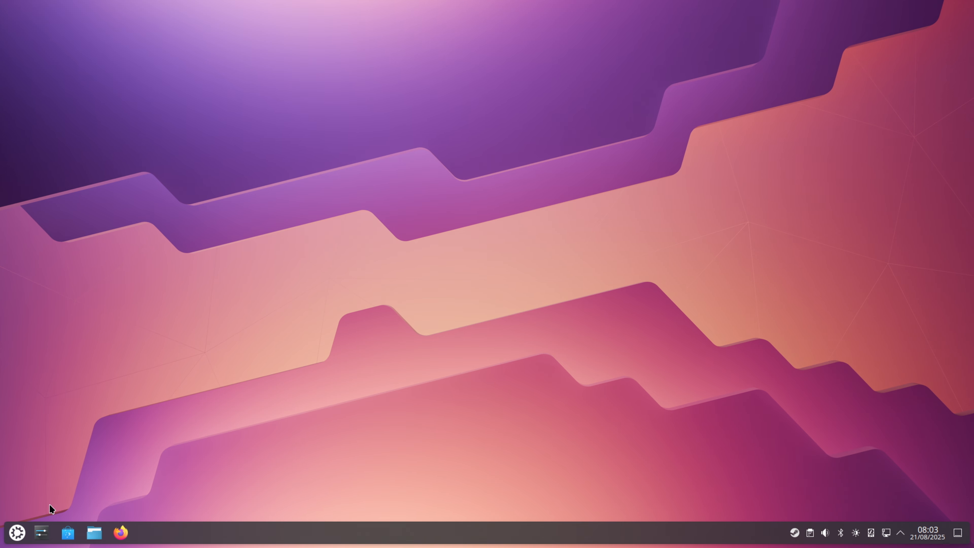
Launch the first application listed in the Development category of the application launcher
click(17, 531)
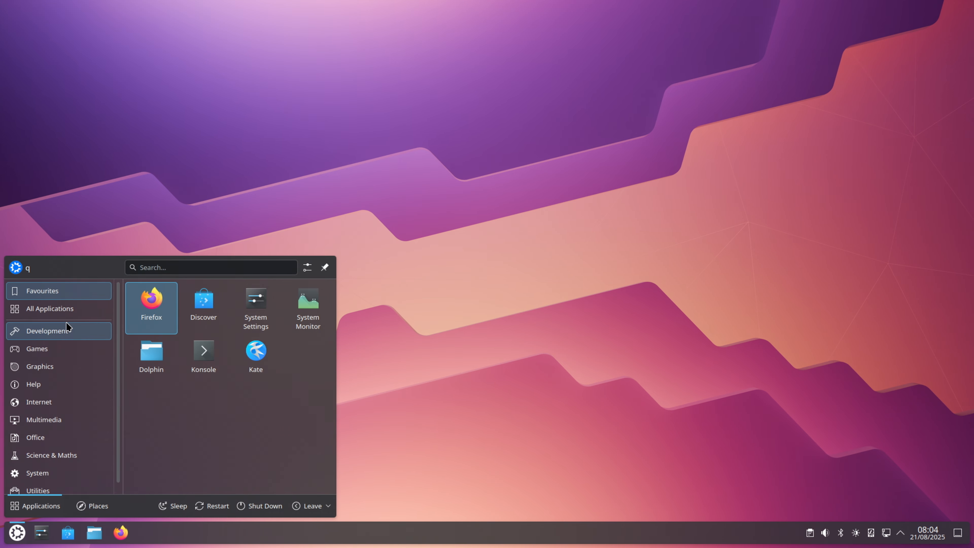
mouse_move(67, 326)
click(161, 296)
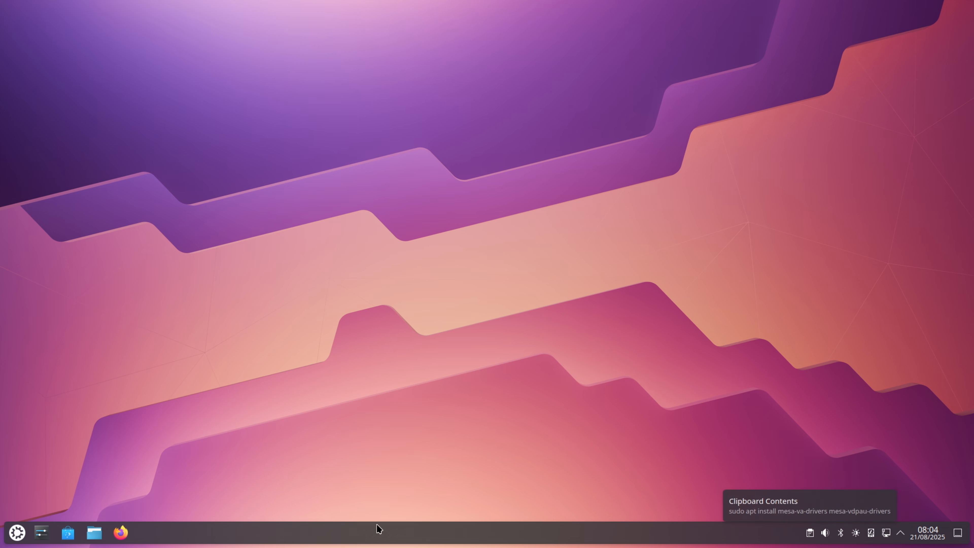
click(18, 531)
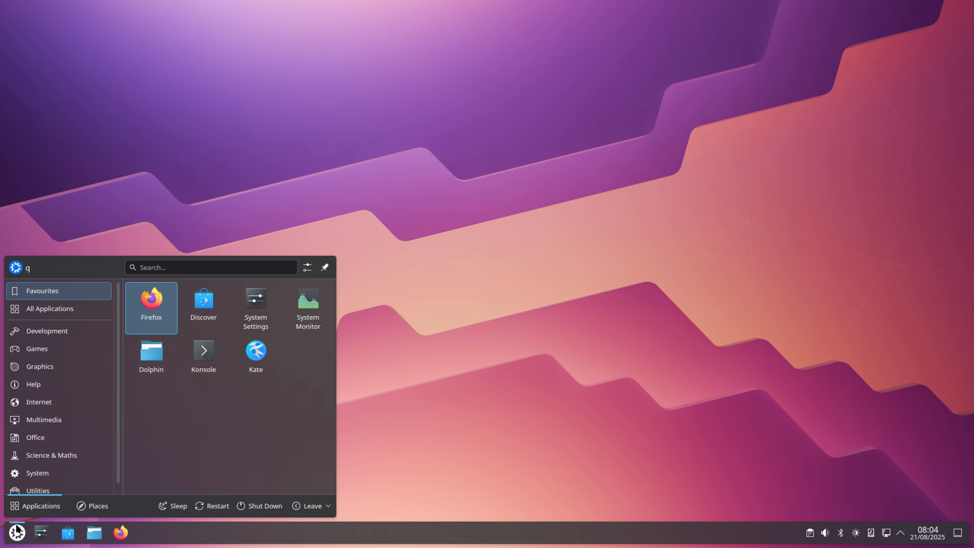
click(17, 530)
click(17, 529)
click(17, 530)
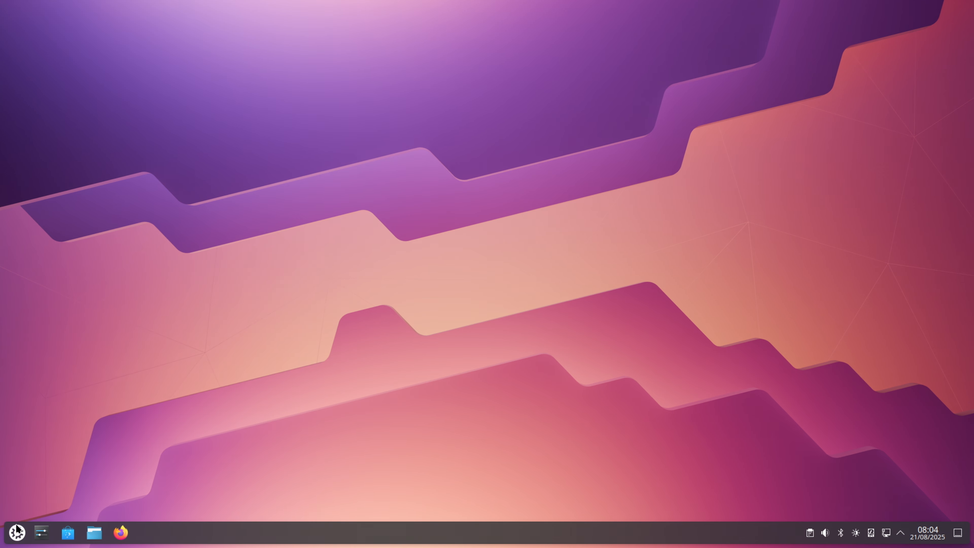
click(809, 535)
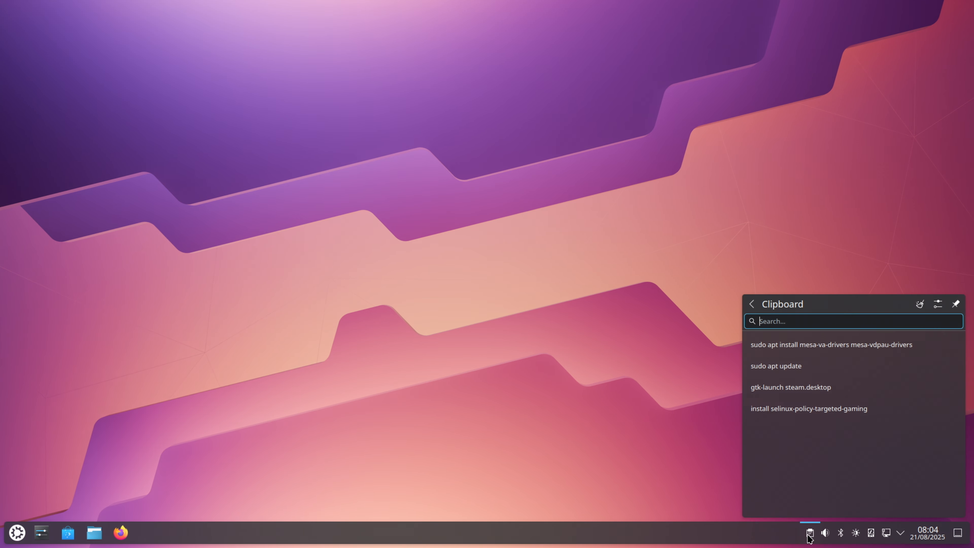
click(809, 535)
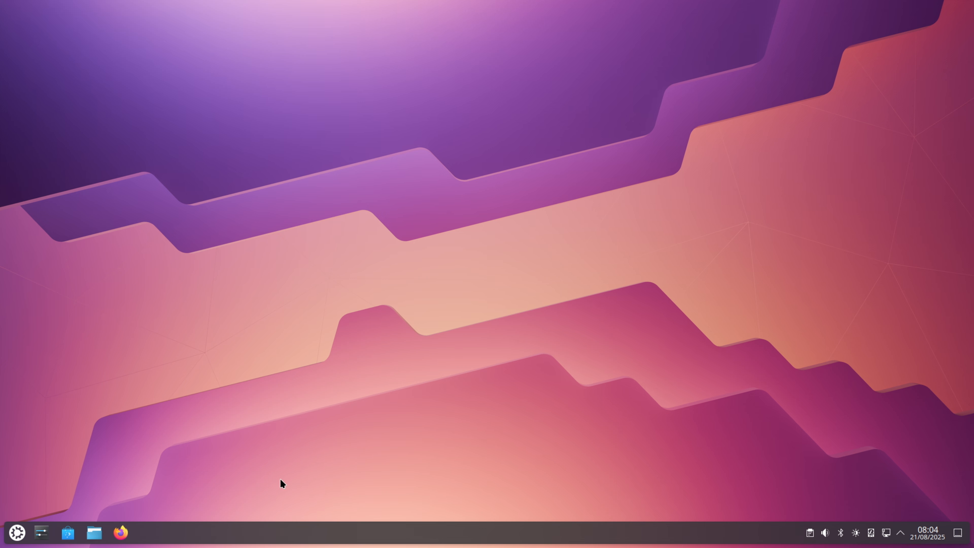
click(16, 532)
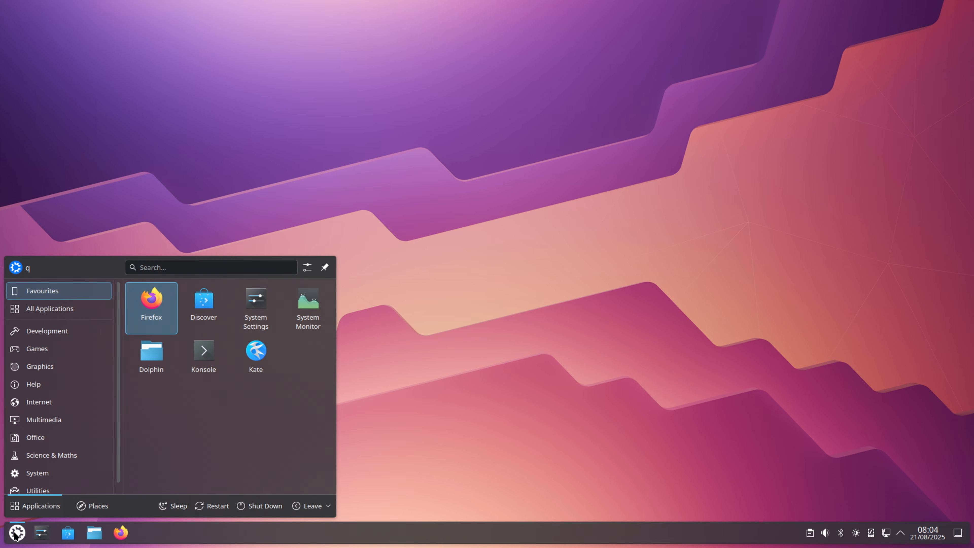
click(15, 534)
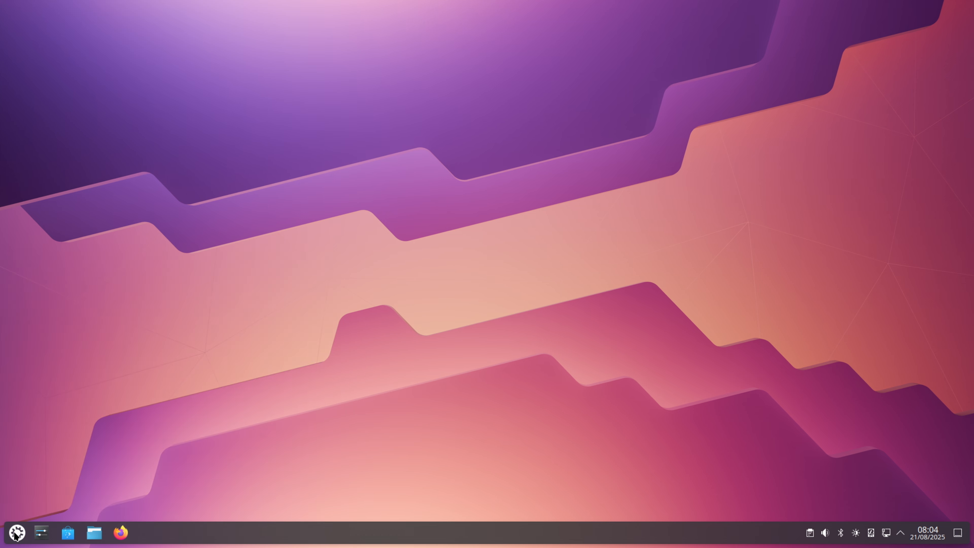
click(15, 534)
click(15, 533)
Shut down the computer immediately from the application launcher, skipping the 30-second countdown
click(15, 533)
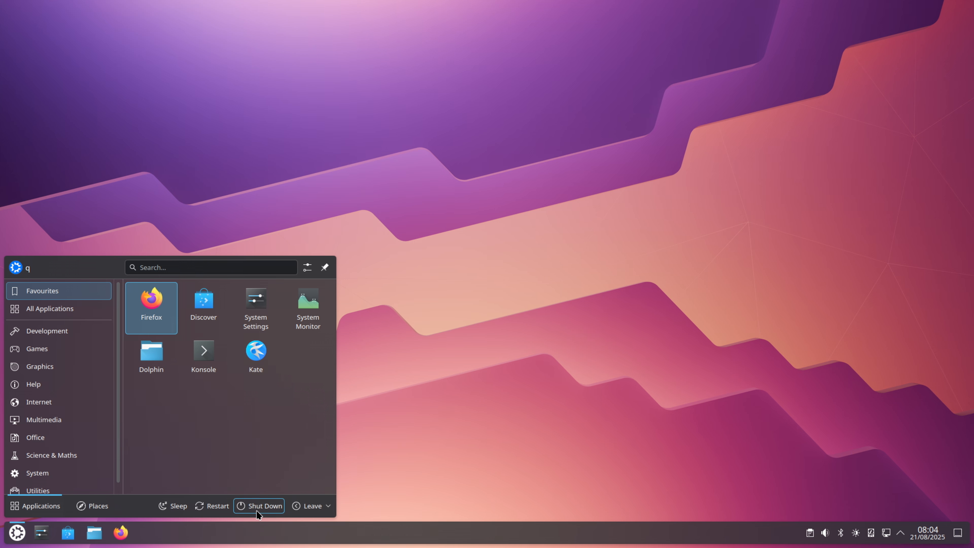
click(261, 504)
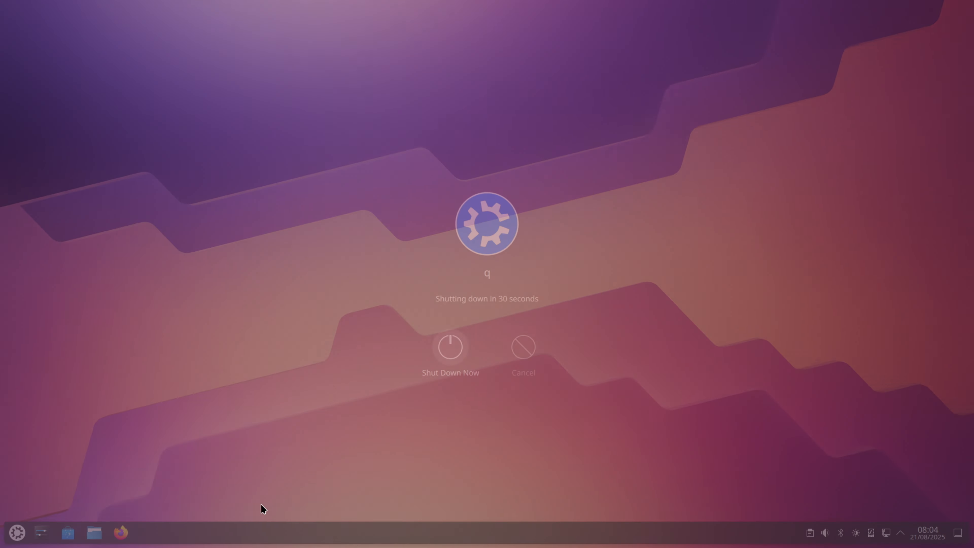
click(451, 354)
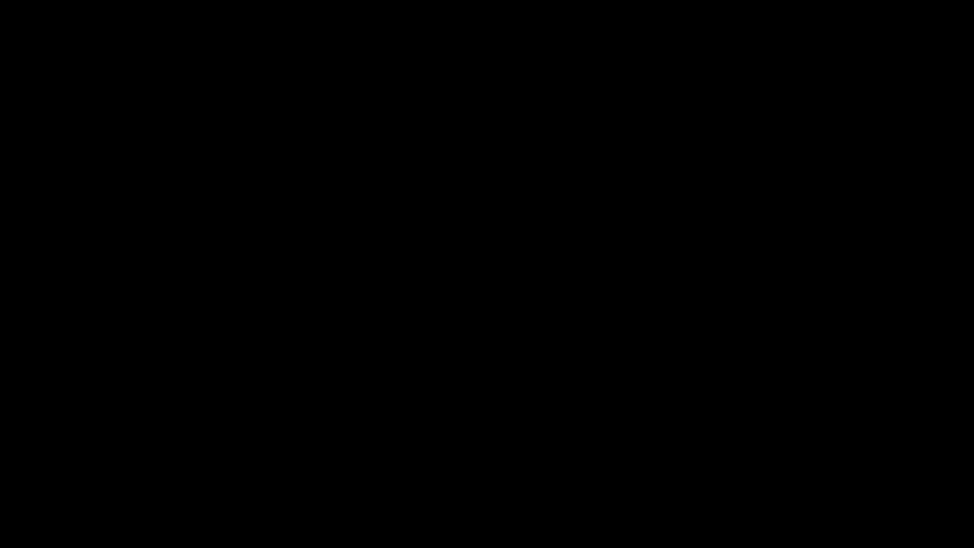